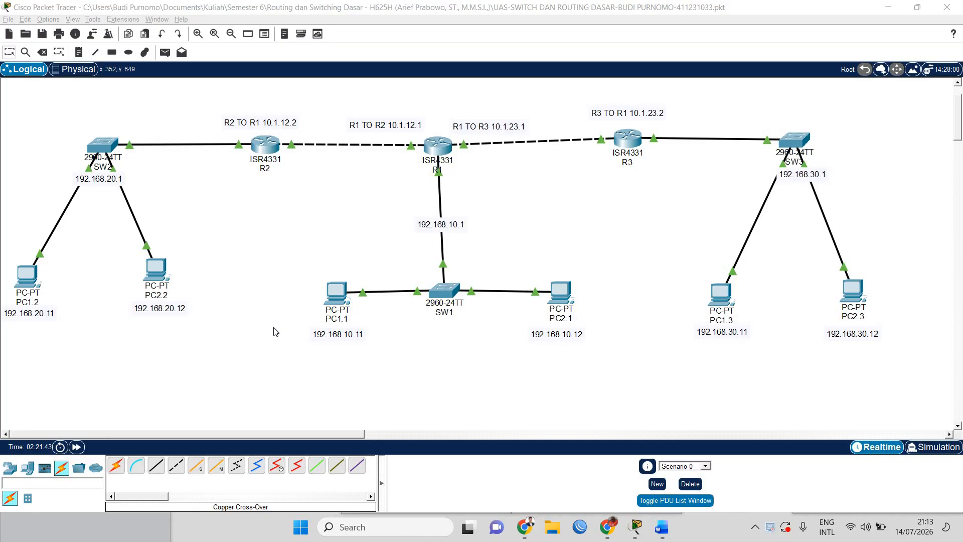
pyautogui.click(373, 127)
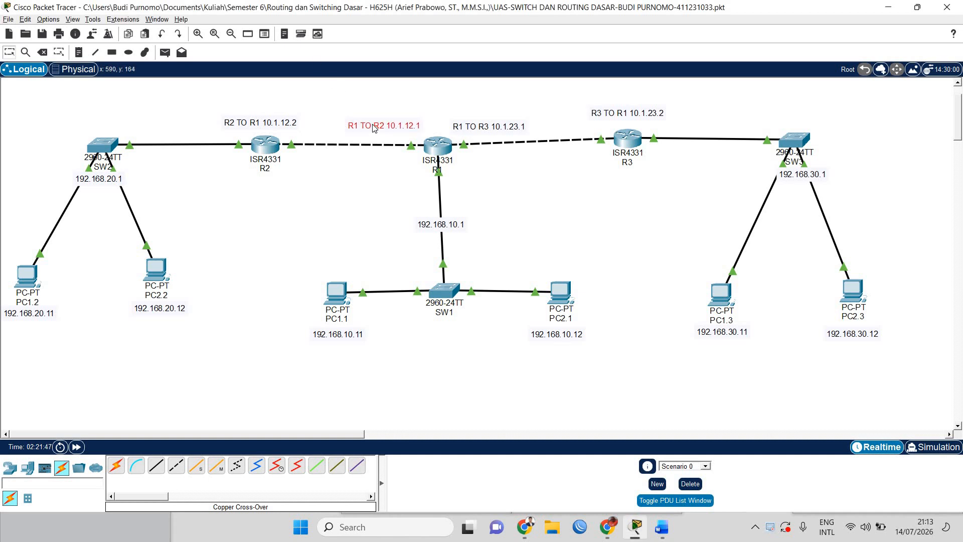
pyautogui.click(375, 124)
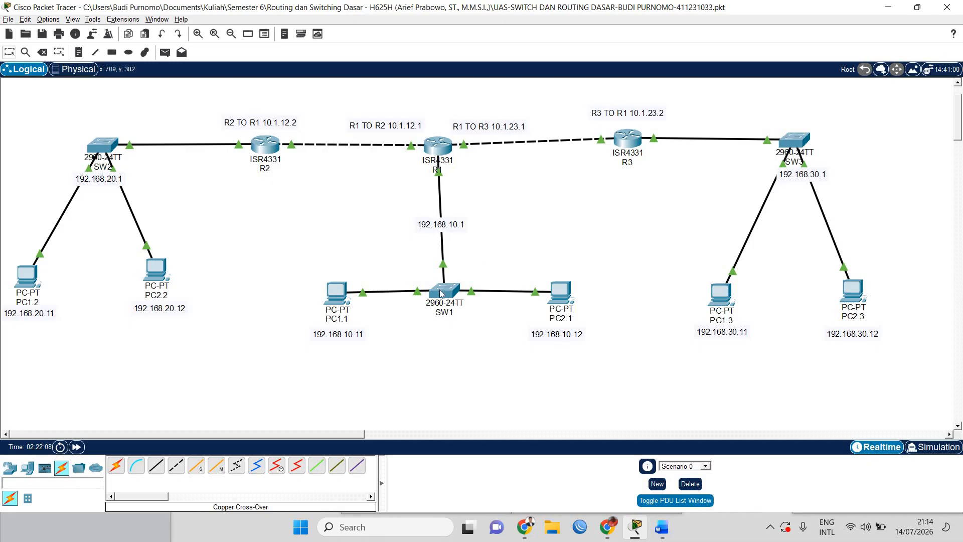
# - Move switch SW1 up in the topology, closer to the 192.168.10.1 label below router R1
pyautogui.moveTo(441, 294); pyautogui.dragTo(442, 271)
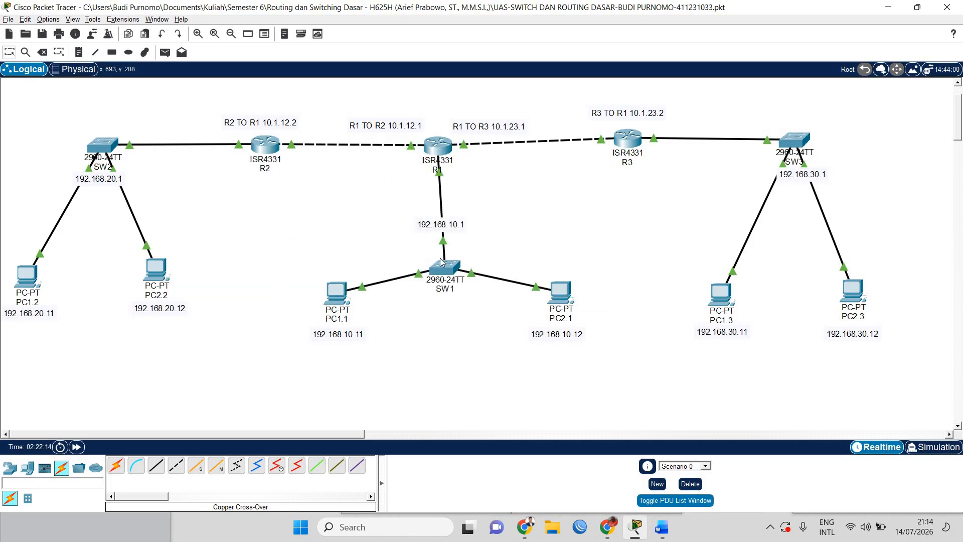
pyautogui.moveTo(447, 269); pyautogui.dragTo(446, 268)
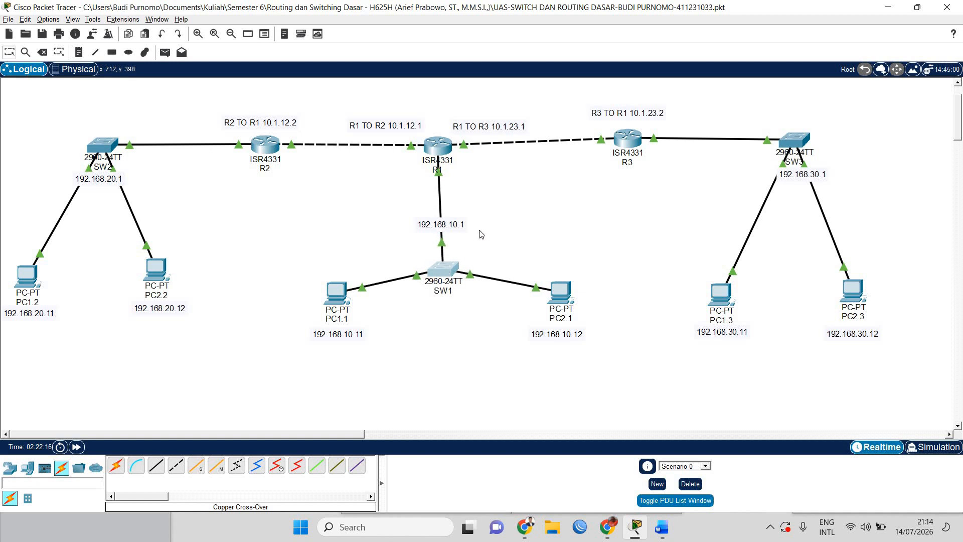
# - Open router R1's command line and enter privileged mode with en and the enable password
pyautogui.click(440, 149)
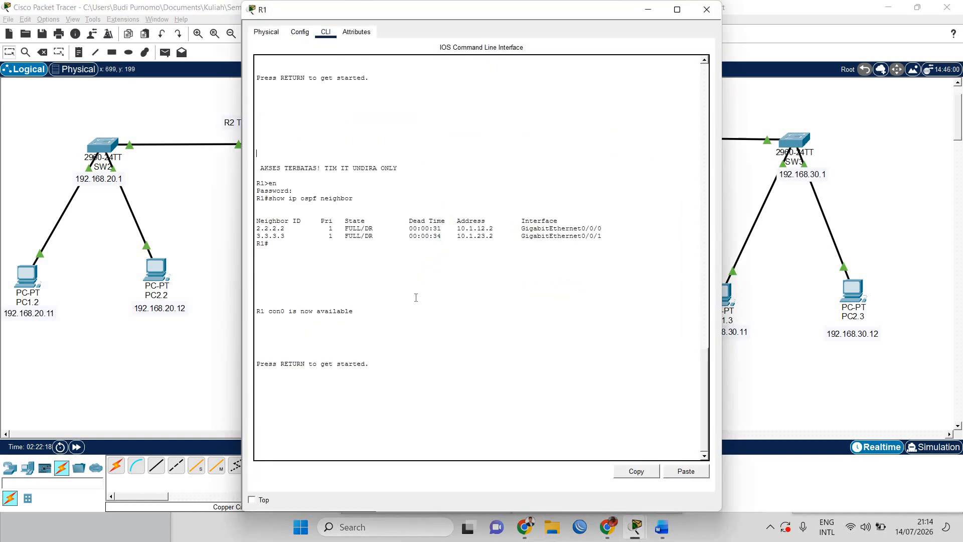
pyautogui.press('Return')
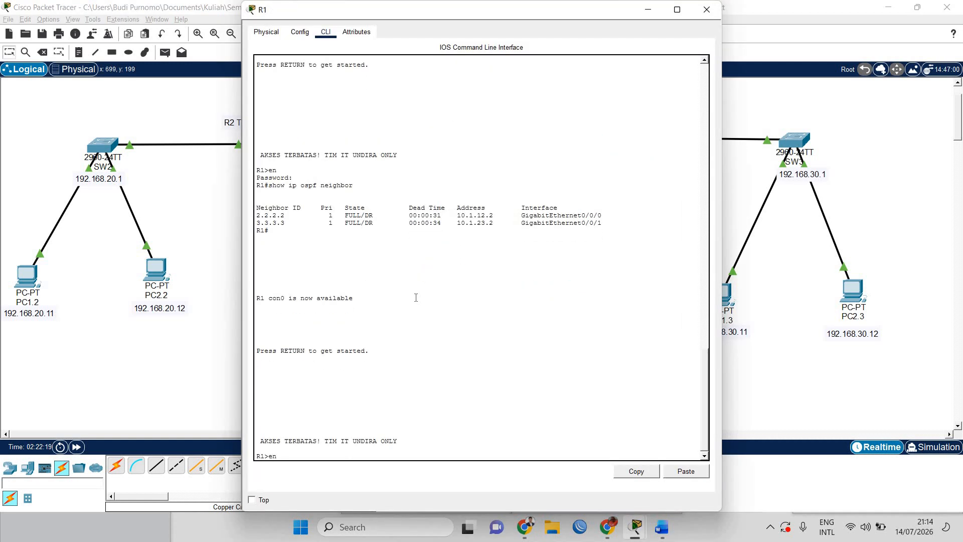
pyautogui.write('en')
pyautogui.press('Return')
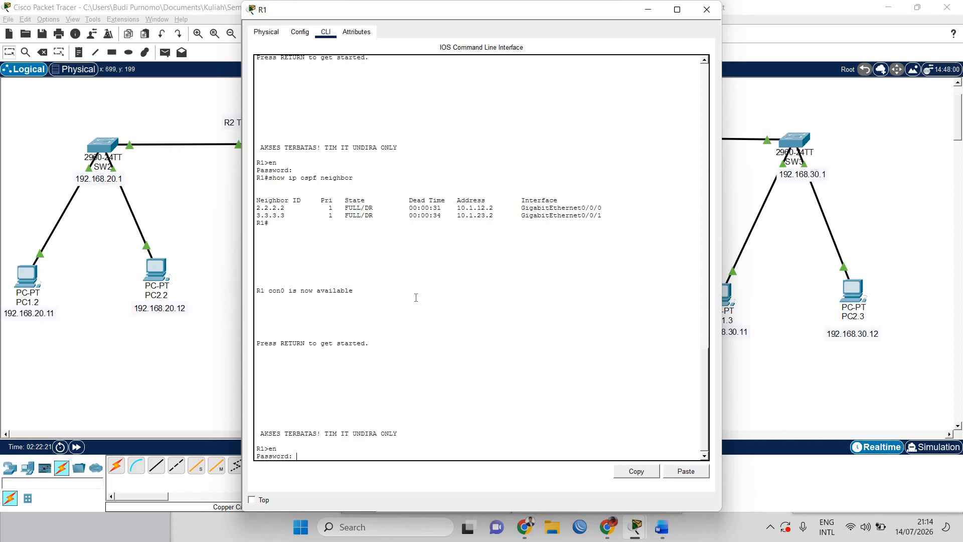
pyautogui.press('Return')
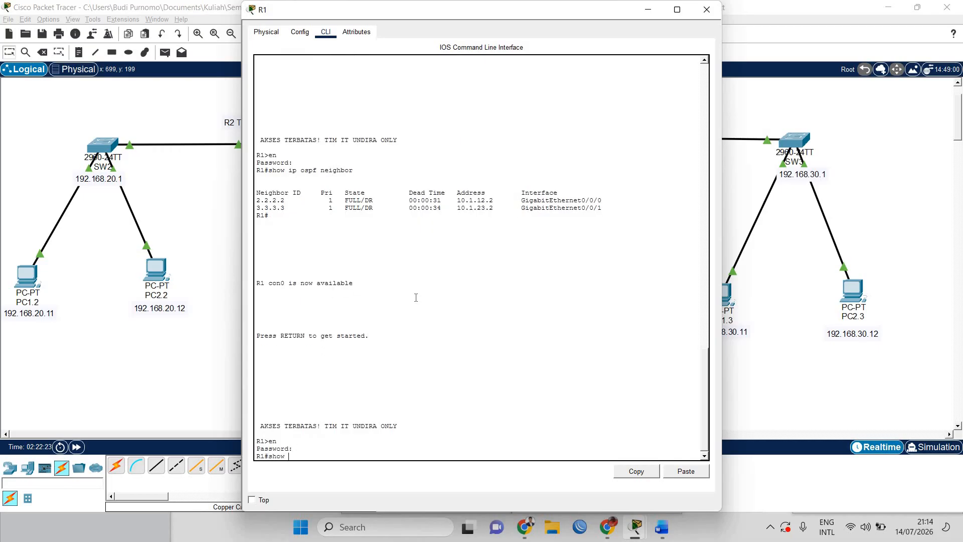
# - Display R1's running configuration with show running-config and page forward to its interface section
pyautogui.write('show running-config')
pyautogui.press('Return')
pyautogui.press('space')
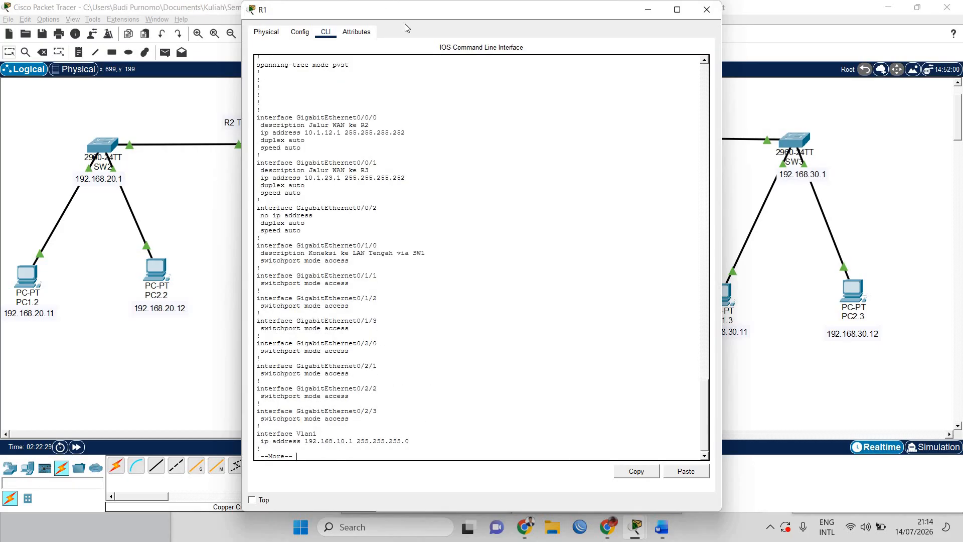
# - Examine the descriptions and IP addresses of R1's WAN interfaces GigabitEthernet0/0/0 and GigabitEthernet0/0/1, keeping the topology in view
pyautogui.moveTo(405, 11); pyautogui.dragTo(357, 210)
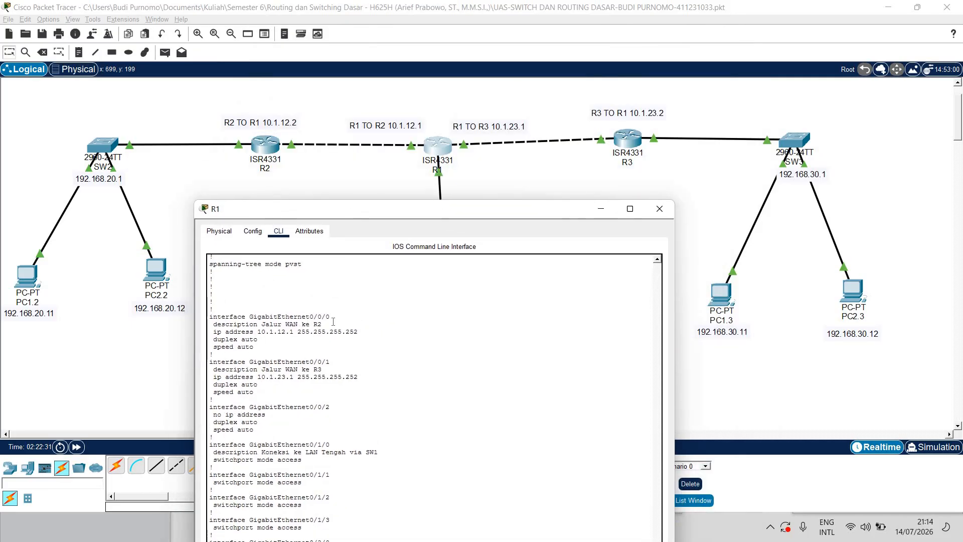
pyautogui.scroll(-1, 310, 370)
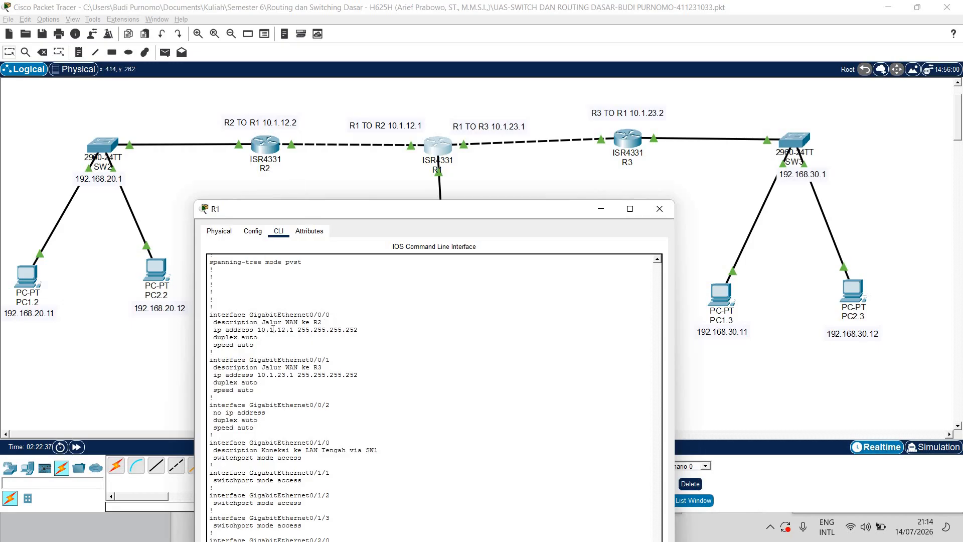
pyautogui.moveTo(214, 330); pyautogui.dragTo(293, 330)
pyautogui.moveTo(370, 328); pyautogui.dragTo(286, 330)
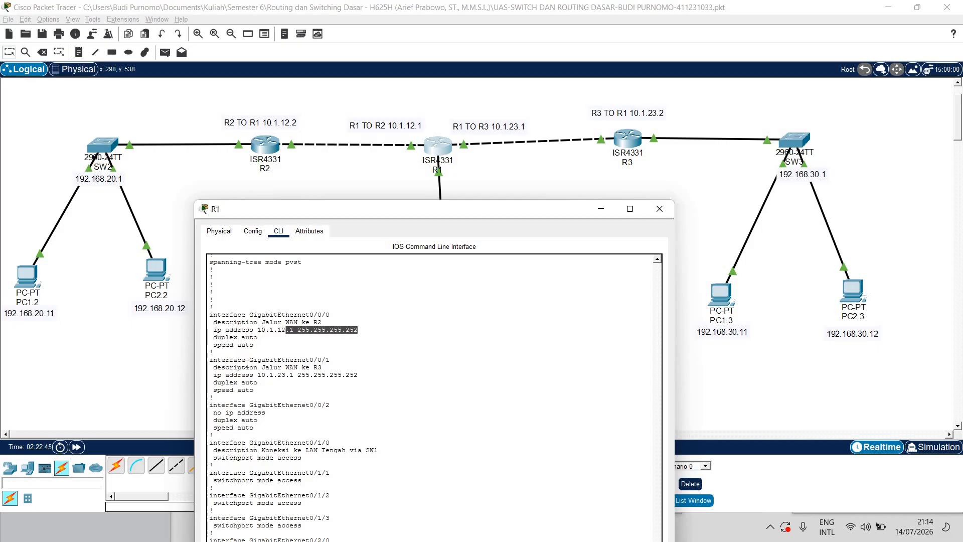
pyautogui.moveTo(214, 360); pyautogui.dragTo(257, 383)
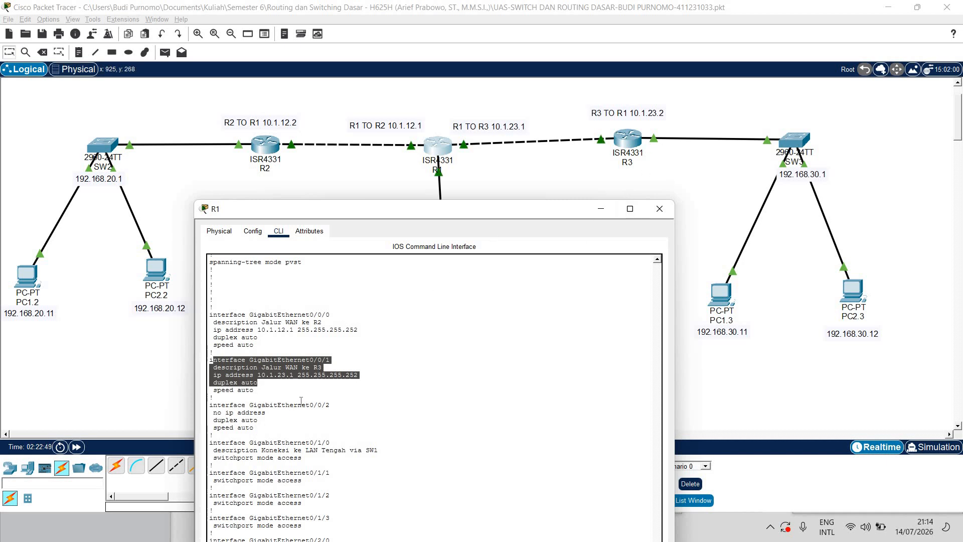
pyautogui.click(379, 386)
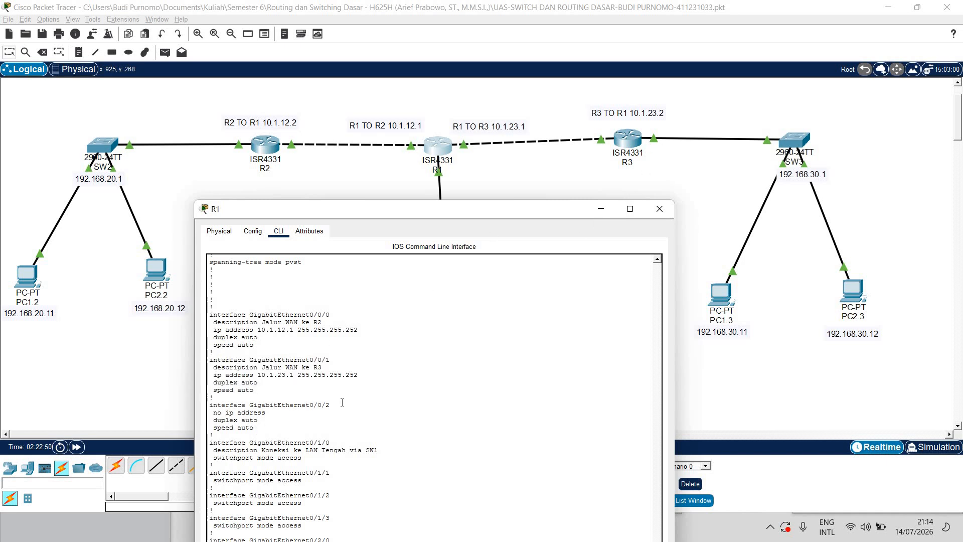
# - Page further through R1's configuration and examine the LAN settings of GigabitEthernet0/1/0 and Vlan1
pyautogui.moveTo(368, 205); pyautogui.dragTo(681, 8)
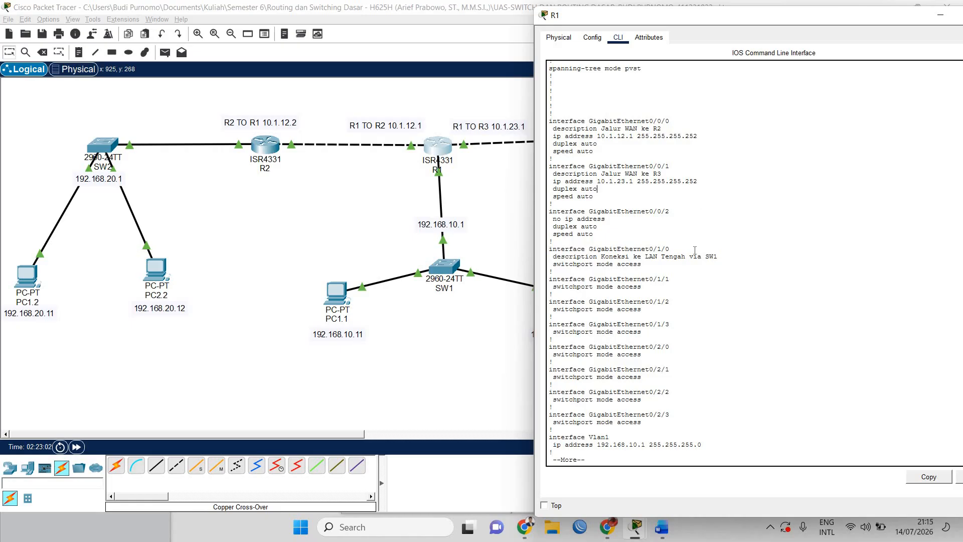
pyautogui.press('space')
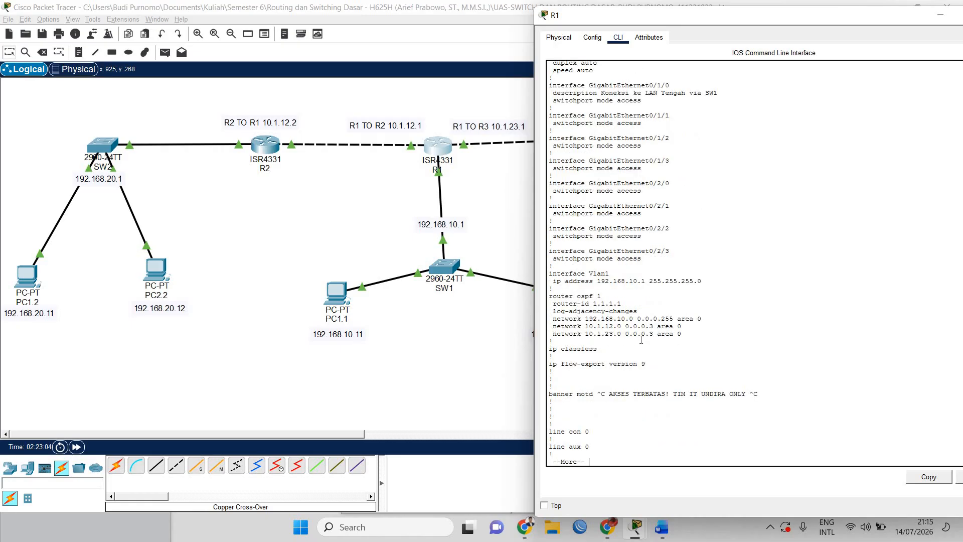
pyautogui.scroll(7, 697, 332)
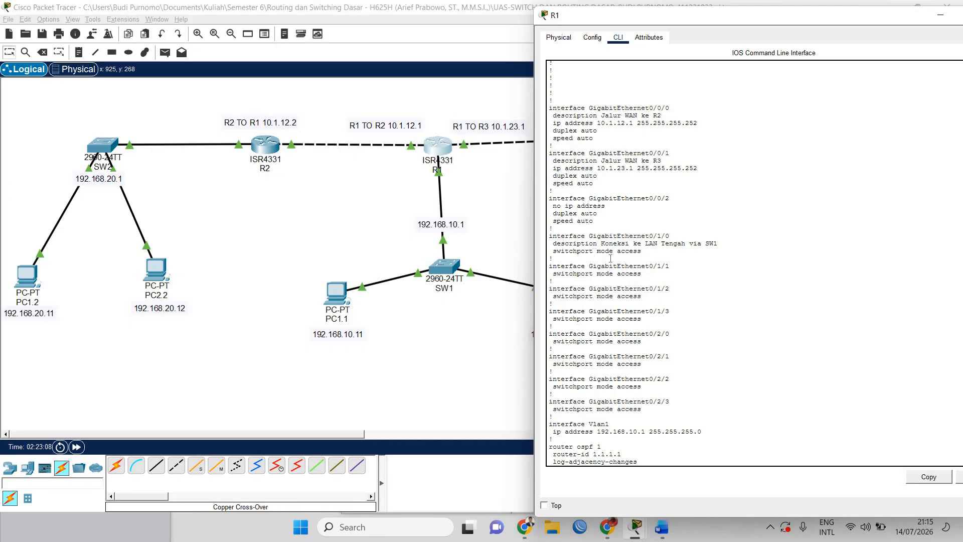
pyautogui.moveTo(644, 255); pyautogui.dragTo(550, 236)
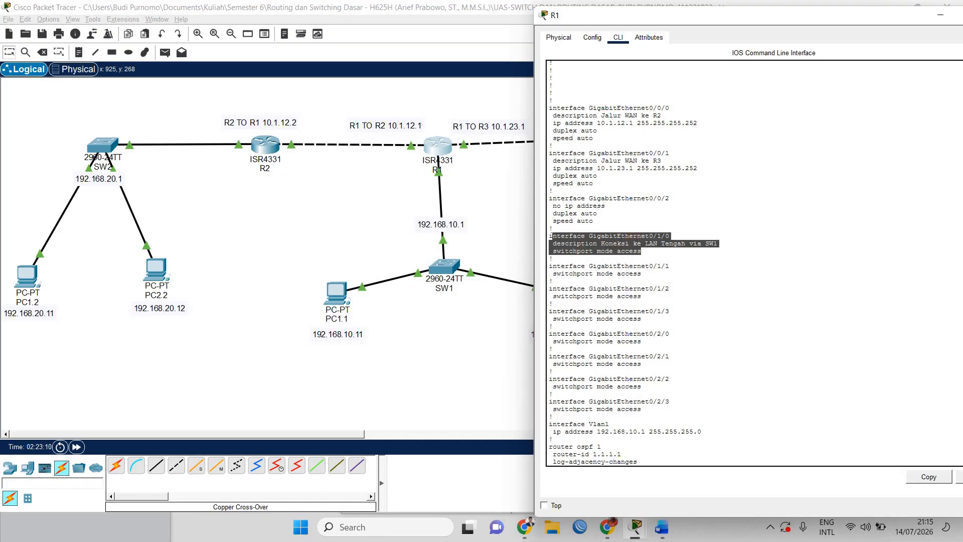
pyautogui.click(674, 293)
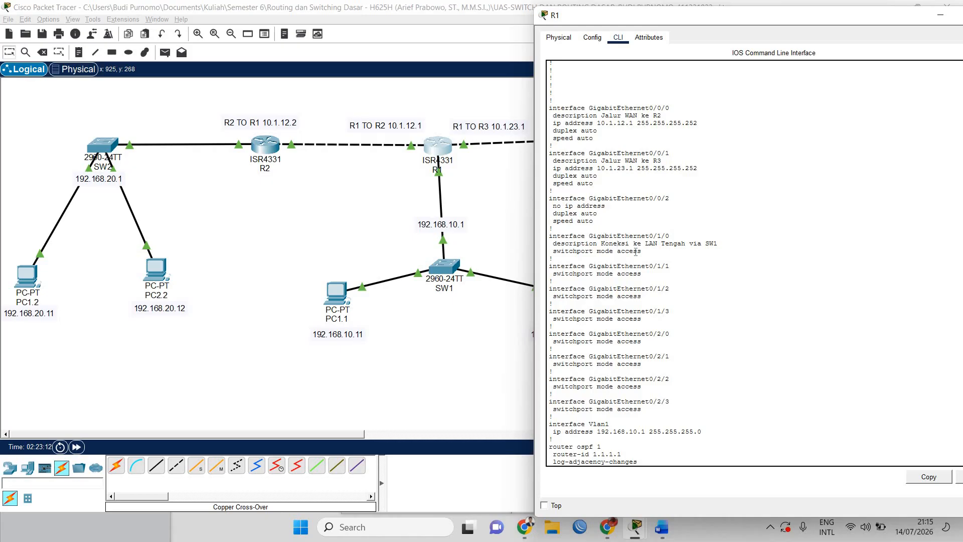
pyautogui.scroll(-1, 674, 293)
pyautogui.moveTo(702, 401); pyautogui.dragTo(553, 386)
pyautogui.click(590, 400)
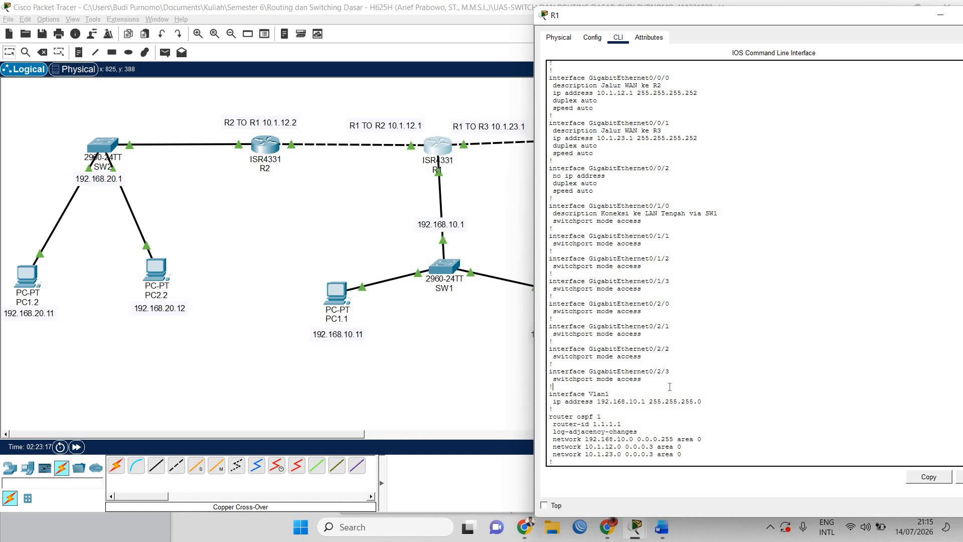
# - Examine each network statement under router ospf 1 in R1's configuration, compare them with the topology, and close R1's window
pyautogui.scroll(-2, 676, 358)
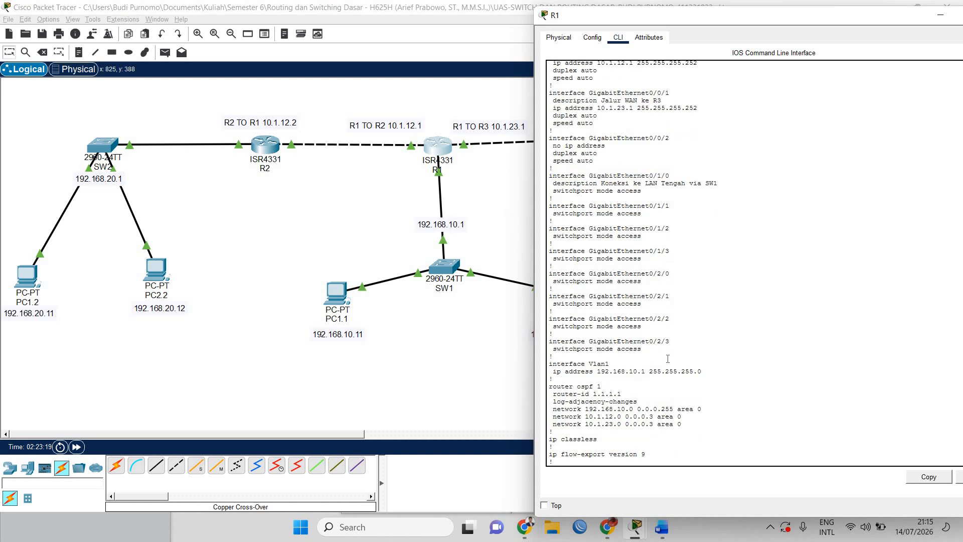
pyautogui.moveTo(681, 430); pyautogui.dragTo(703, 409)
pyautogui.click(578, 413)
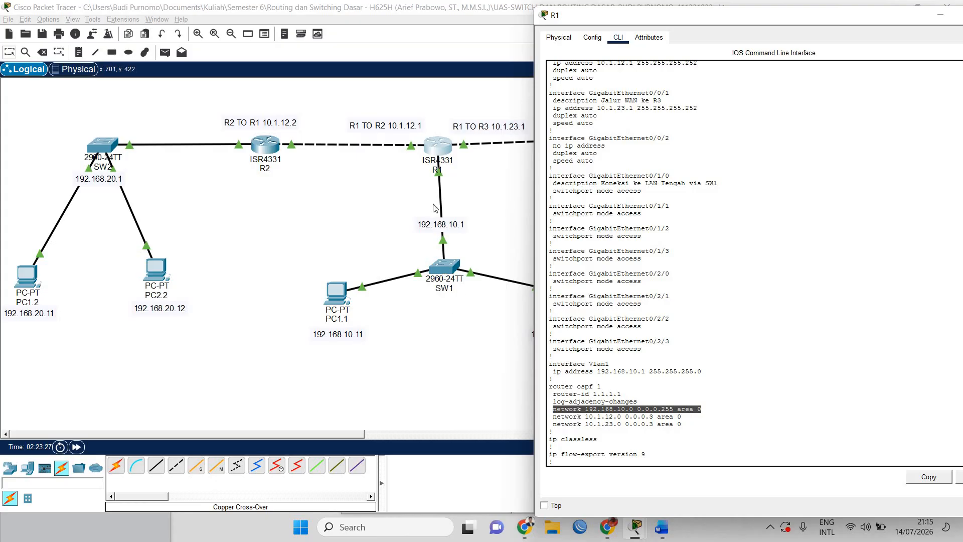
pyautogui.click(691, 420)
pyautogui.moveTo(647, 420); pyautogui.dragTo(556, 417)
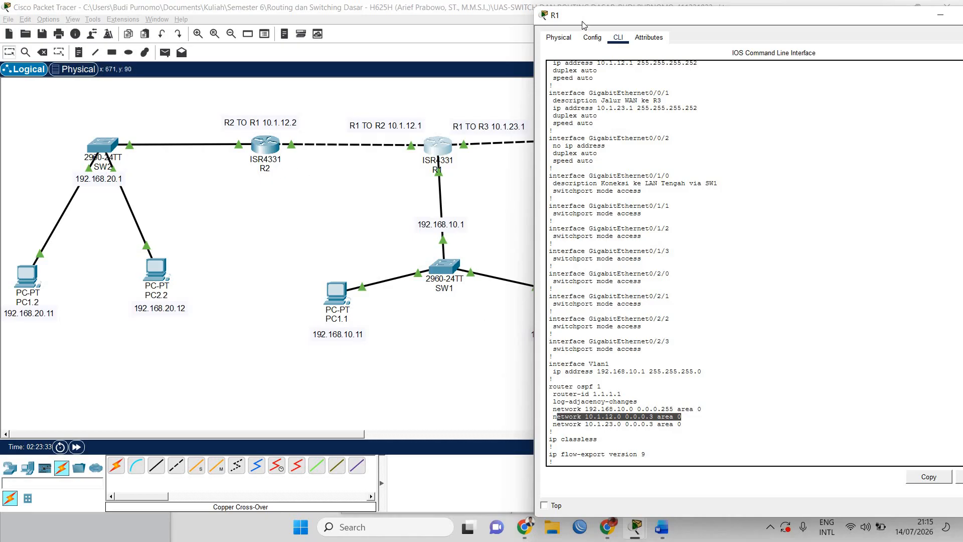
pyautogui.moveTo(591, 25); pyautogui.dragTo(199, 51)
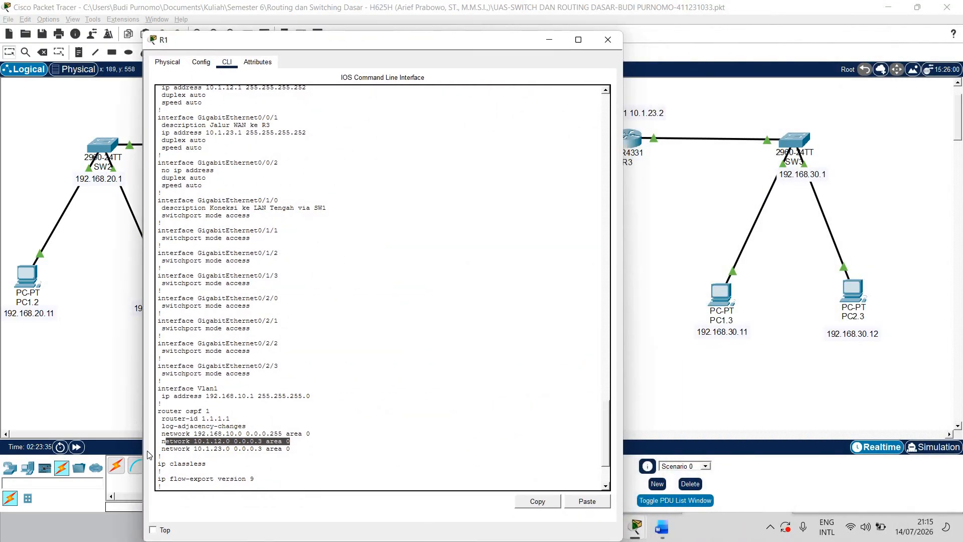
pyautogui.moveTo(158, 448); pyautogui.dragTo(305, 447)
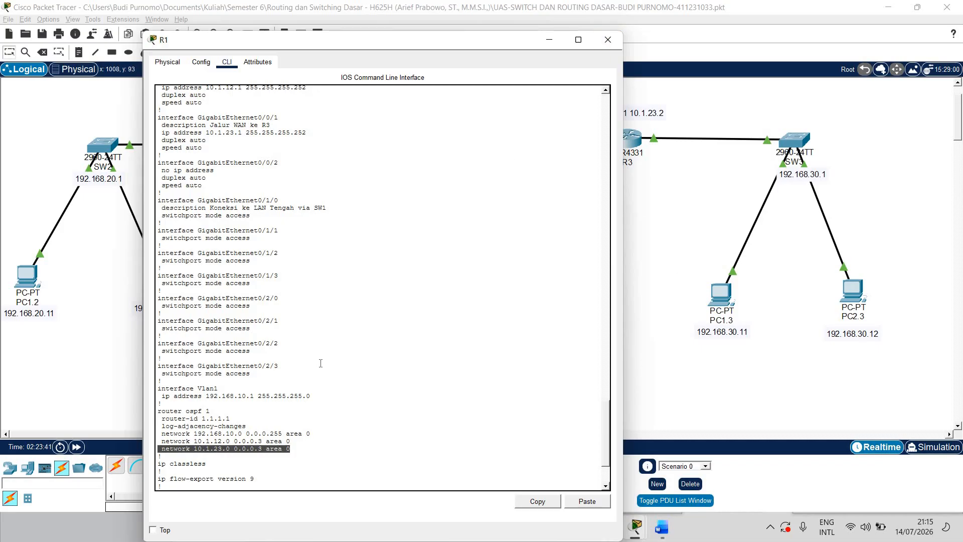
pyautogui.scroll(-3, 331, 364)
pyautogui.scroll(8, 333, 366)
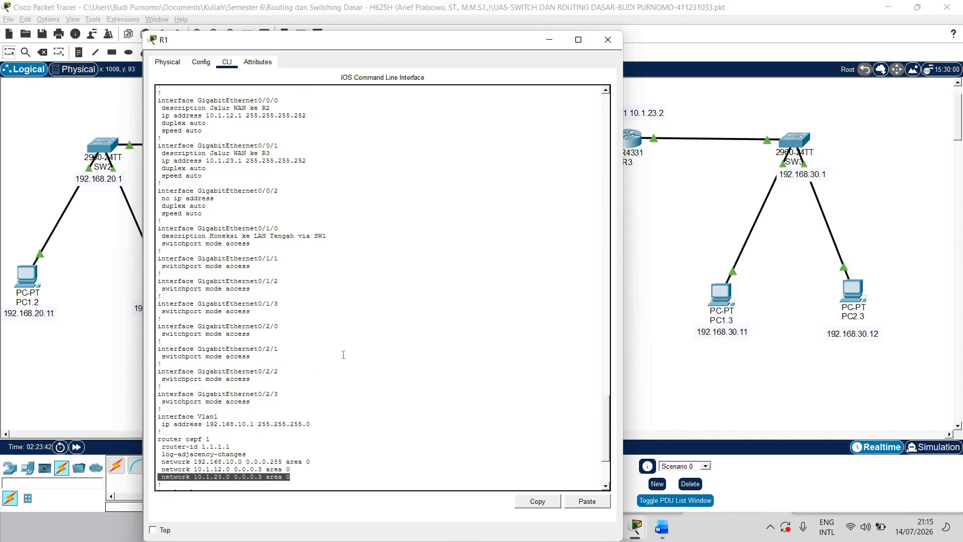
pyautogui.click(608, 39)
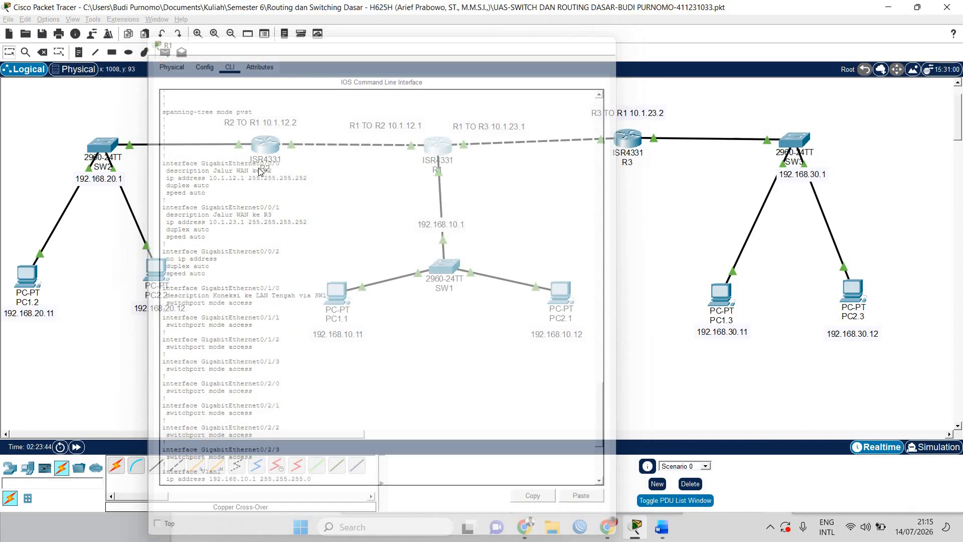
# - Open router R2's command line and examine the OSPF routes in its earlier show ip route output beside the topology
pyautogui.click(271, 145)
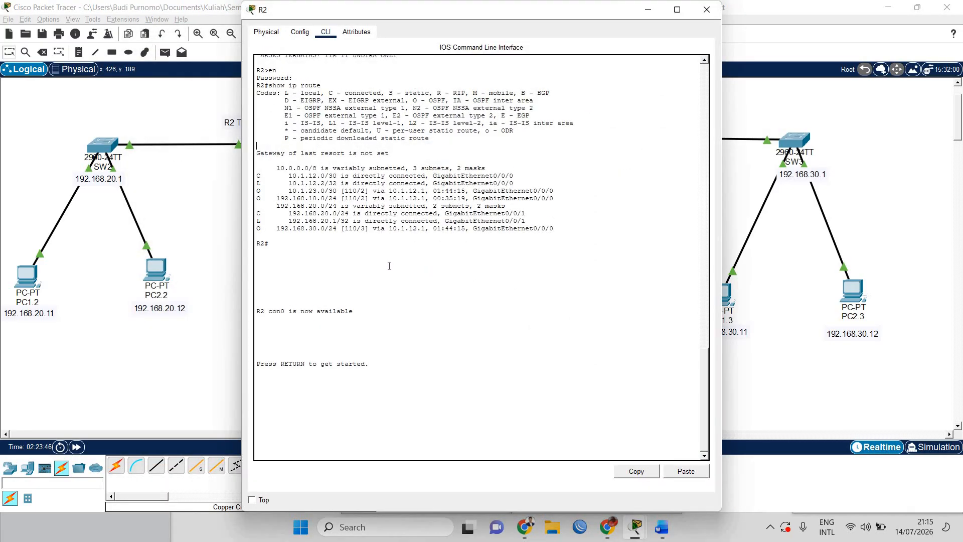
pyautogui.press('Return')
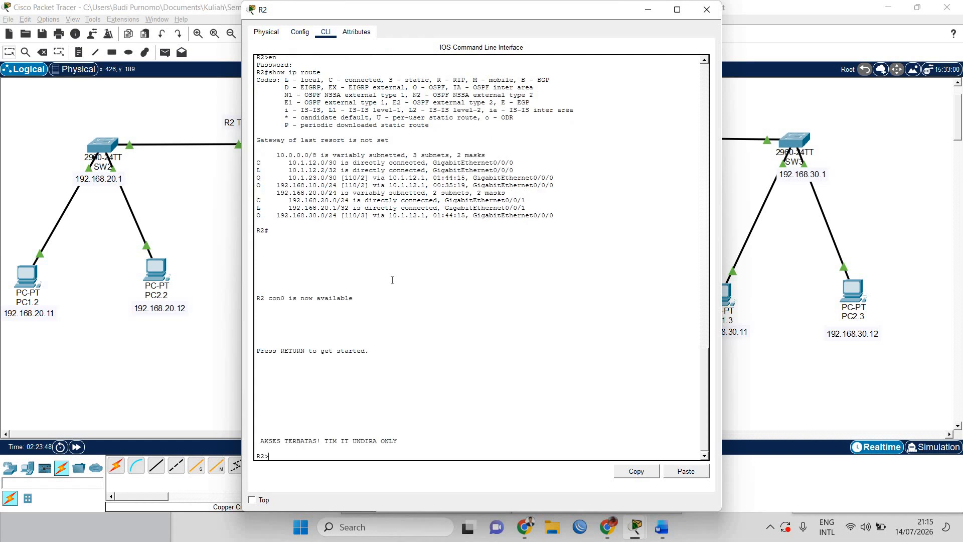
pyautogui.scroll(3, 389, 282)
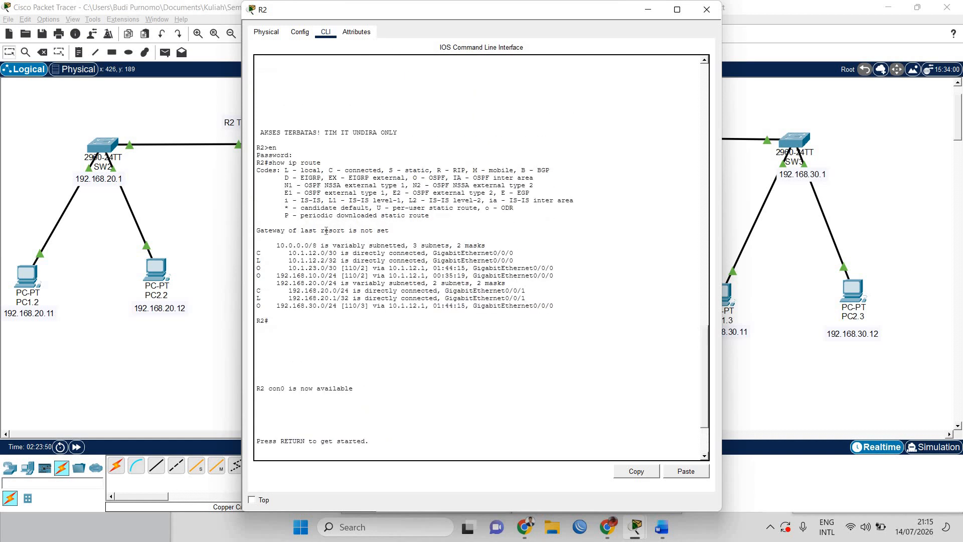
pyautogui.scroll(2, 325, 231)
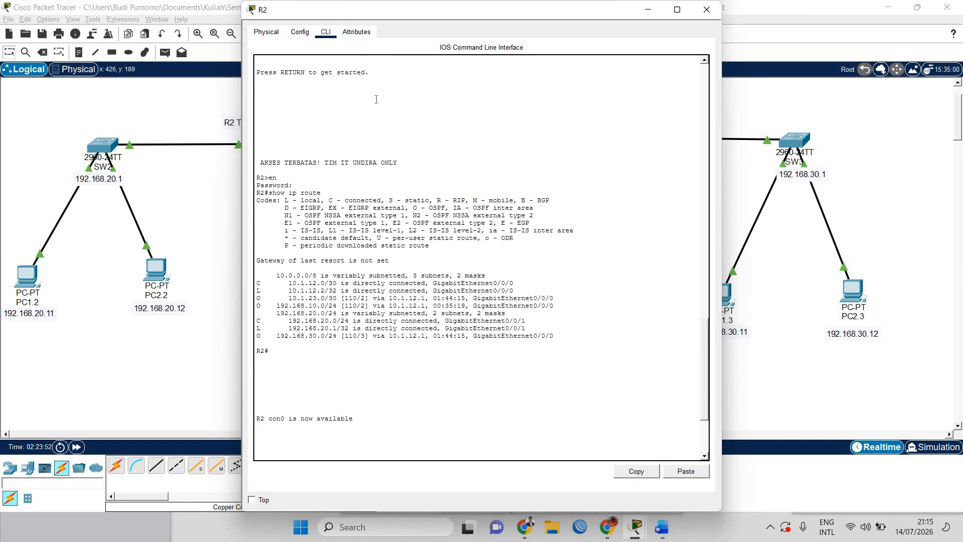
pyautogui.moveTo(416, 17); pyautogui.dragTo(649, 36)
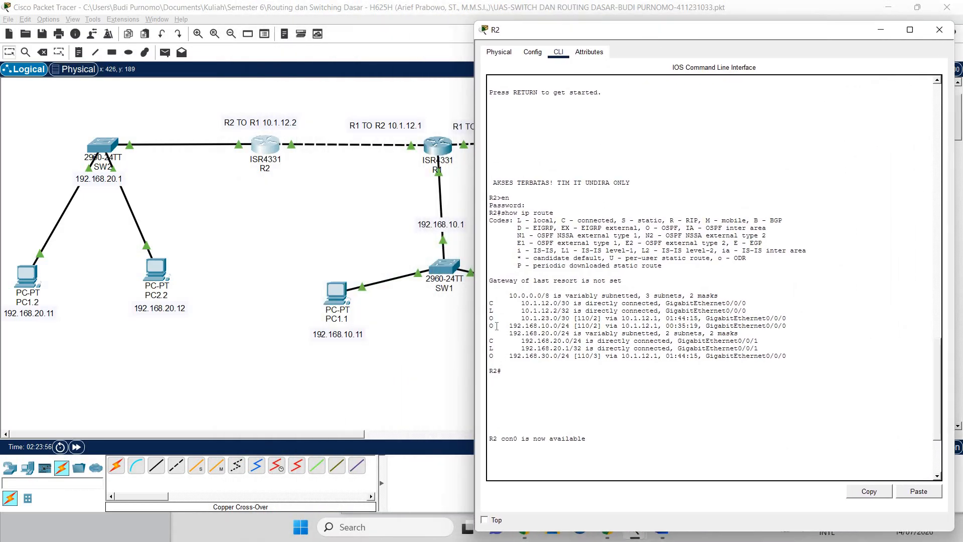
pyautogui.moveTo(496, 326); pyautogui.dragTo(791, 326)
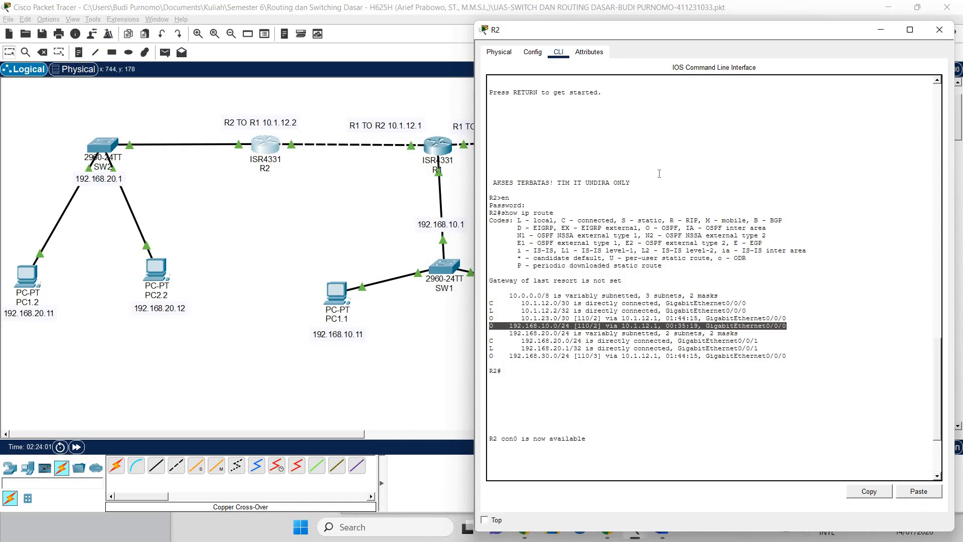
pyautogui.click(494, 317)
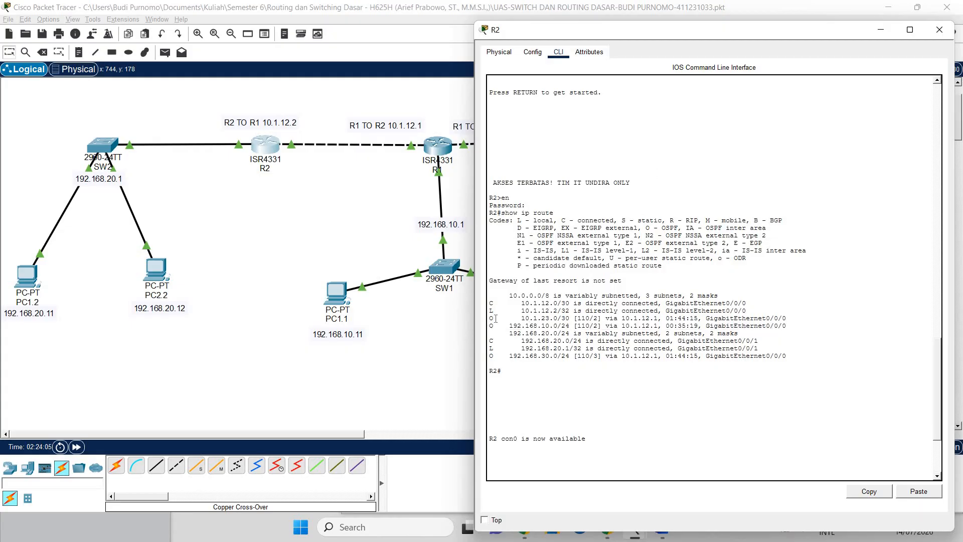
pyautogui.moveTo(495, 317); pyautogui.dragTo(788, 326)
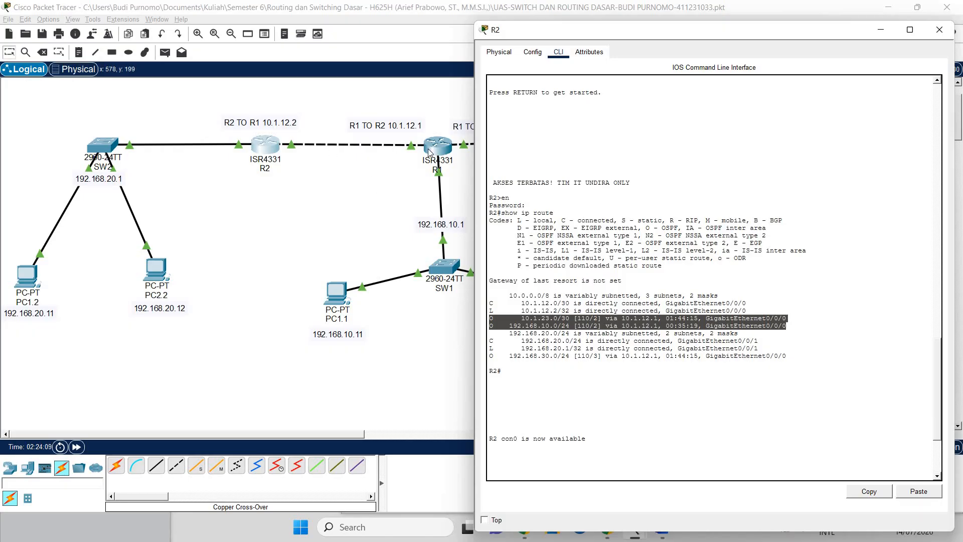
# - Close R2's window, open router R3's command line and examine the OSPF routes to 192.168.10.0/24 and 192.168.20.0/24 beside the topology
pyautogui.moveTo(607, 30); pyautogui.dragTo(451, 92)
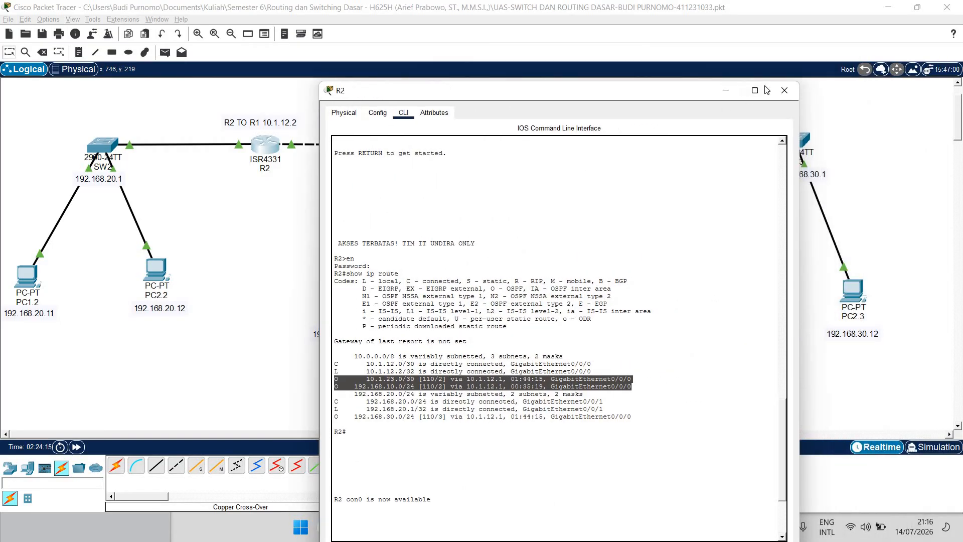
pyautogui.click(784, 91)
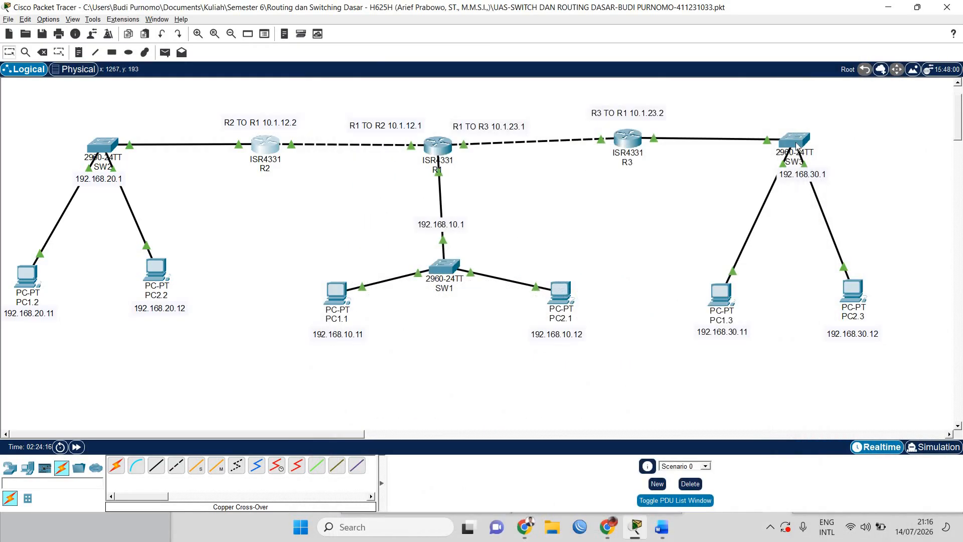
pyautogui.click(624, 147)
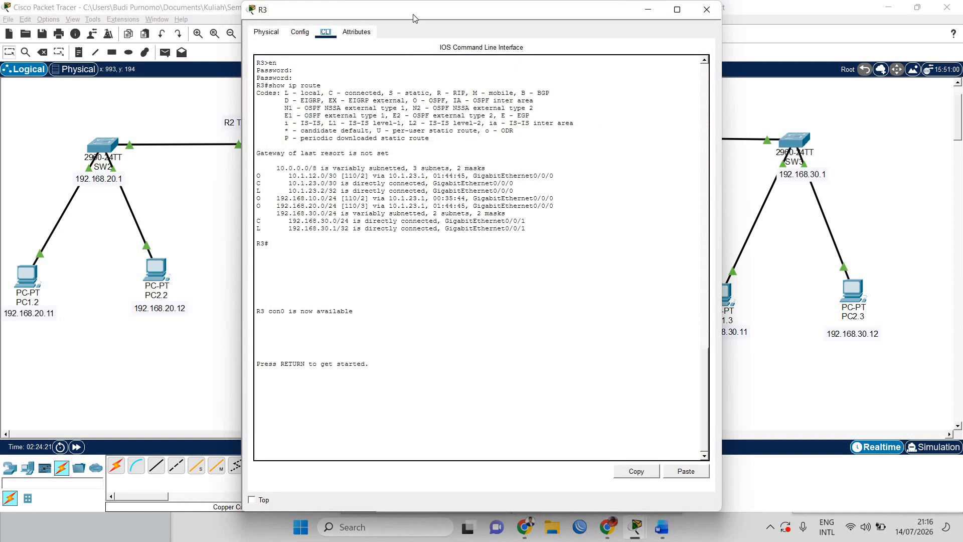
pyautogui.moveTo(413, 14); pyautogui.dragTo(741, 35)
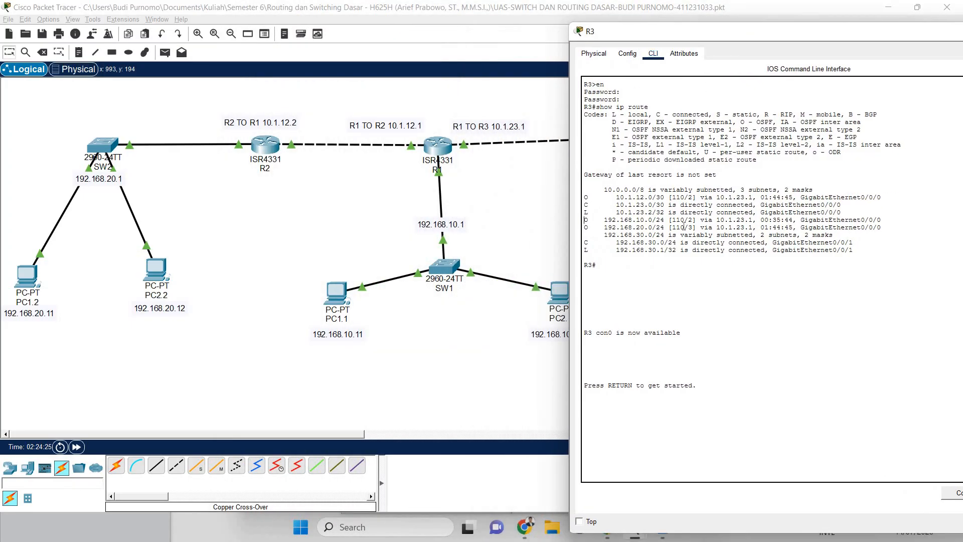
pyautogui.moveTo(683, 227); pyautogui.dragTo(882, 228)
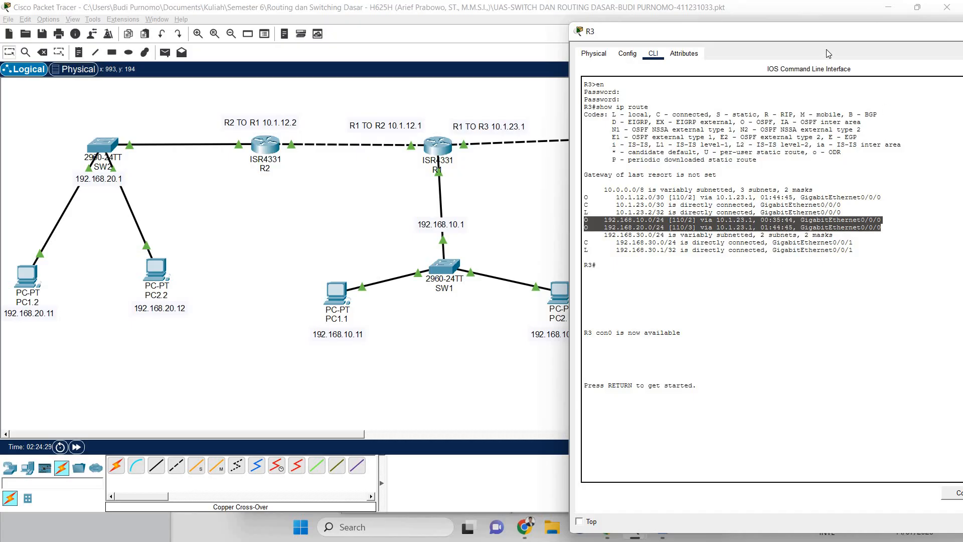
pyautogui.moveTo(824, 38); pyautogui.dragTo(752, 56)
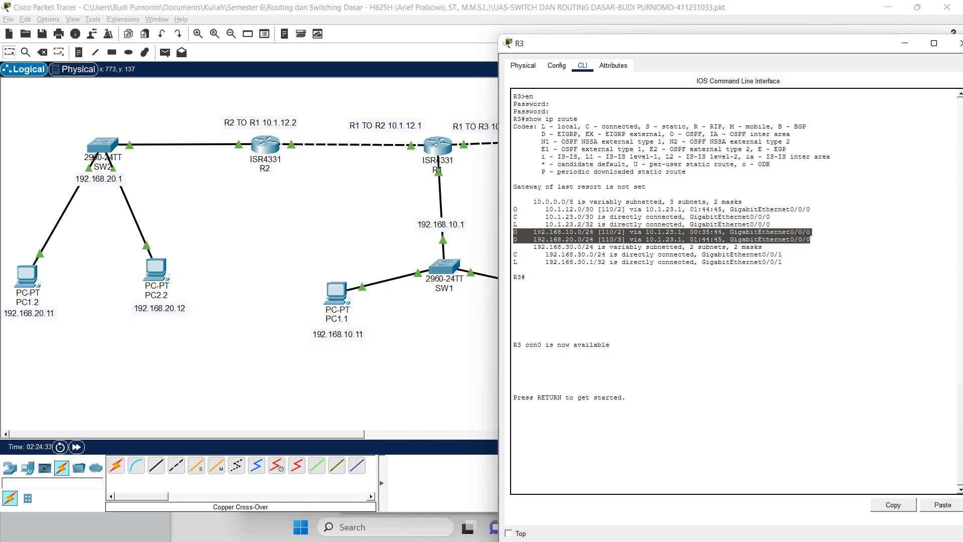
pyautogui.hotkey('alt', 'Tab')
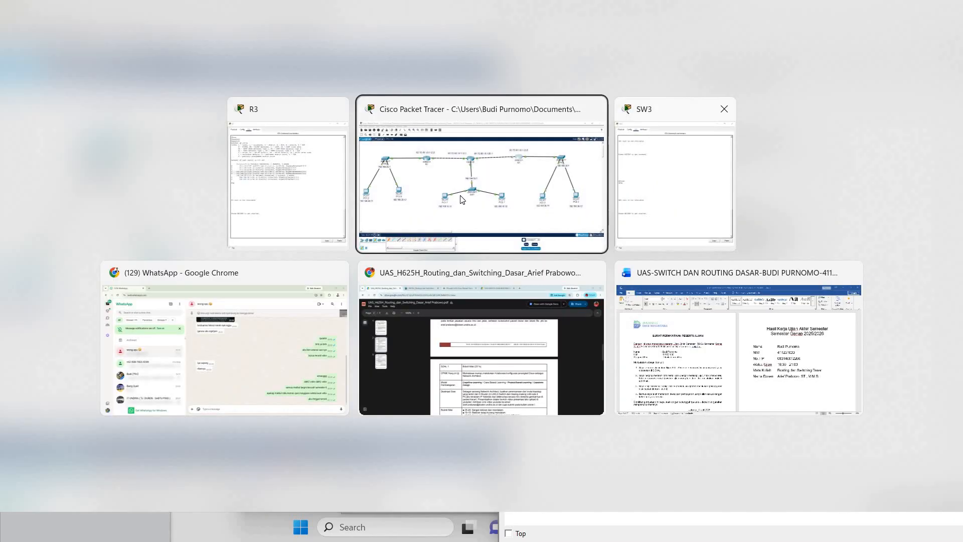
pyautogui.click(323, 181)
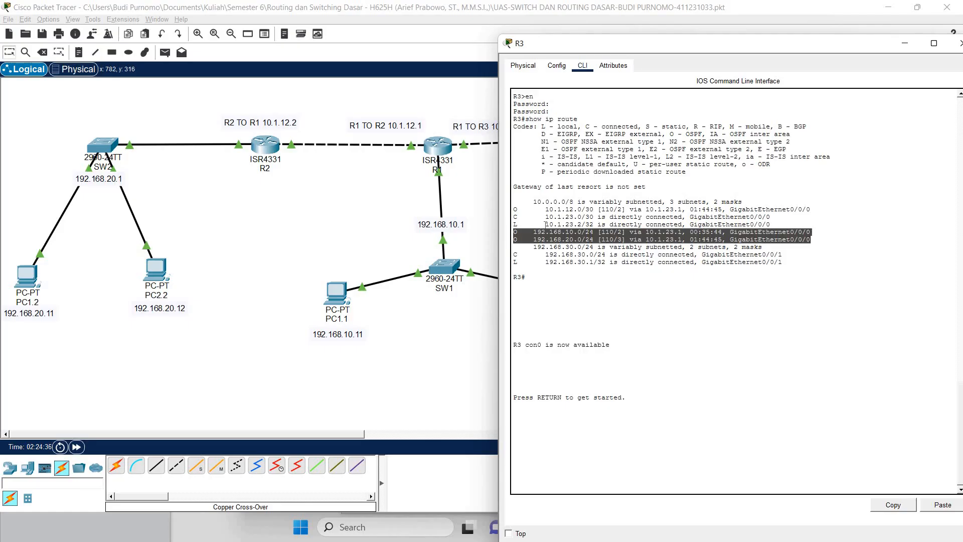
# - Reopen router R2's command line, review the OSPF routes to 10.1.23.0/30 and 192.168.10.0/24, and close its window
pyautogui.click(271, 150)
pyautogui.click(271, 151)
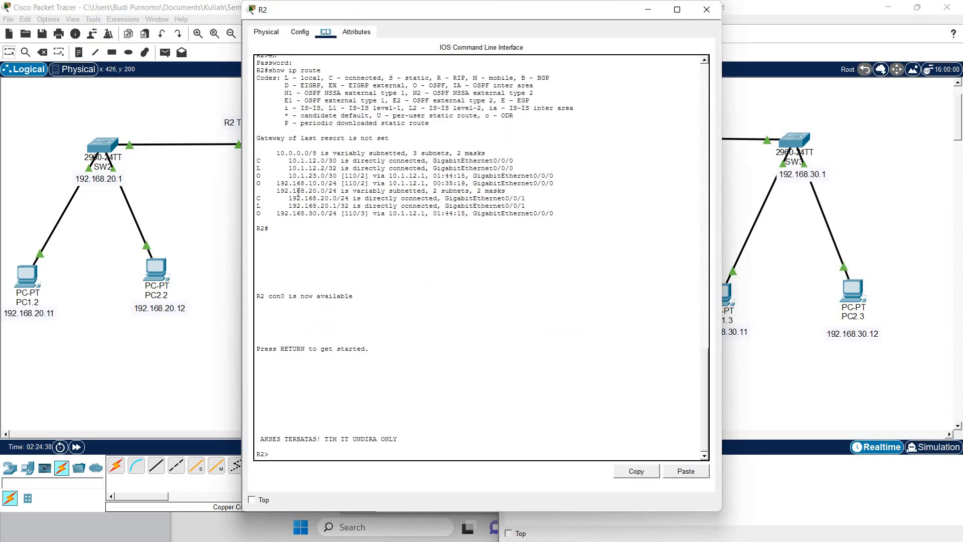
pyautogui.moveTo(257, 175); pyautogui.dragTo(553, 184)
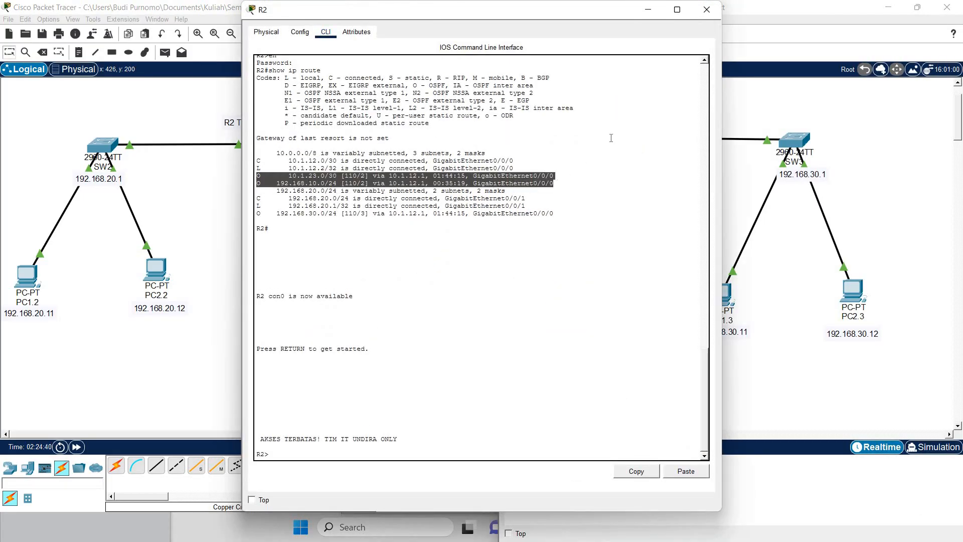
pyautogui.click(704, 14)
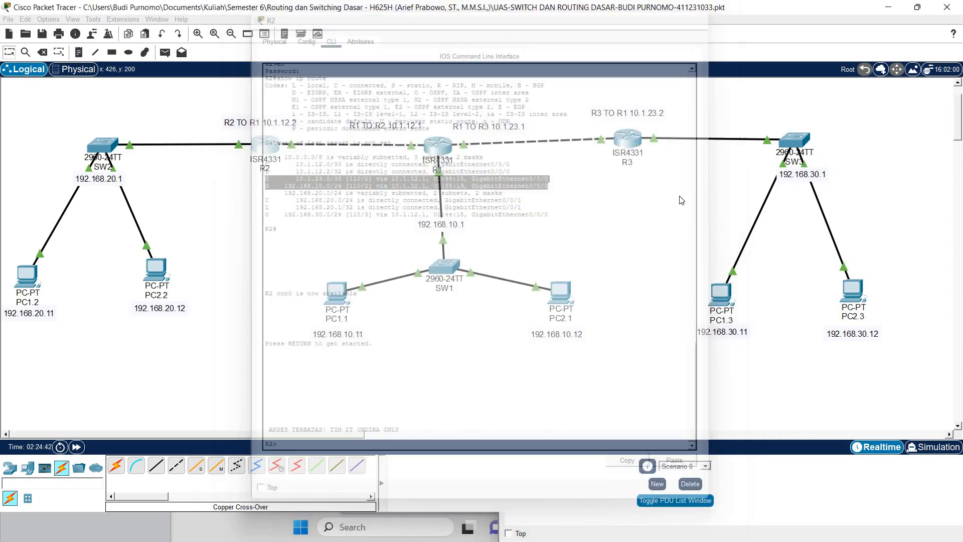
# - Open switch SW3's command line and examine the interface vlan 1 command in its earlier configuration history
pyautogui.click(783, 145)
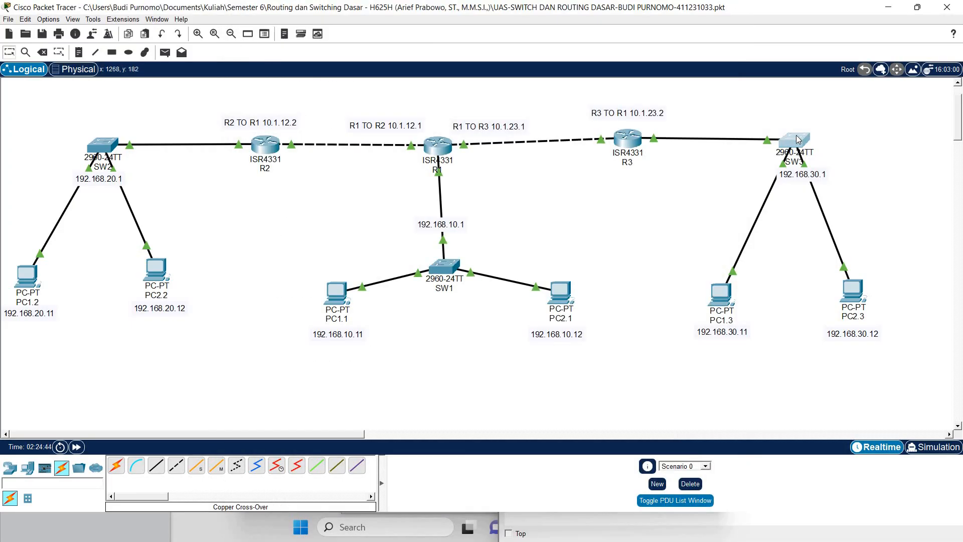
pyautogui.scroll(3, 370, 281)
pyautogui.scroll(5, 370, 281)
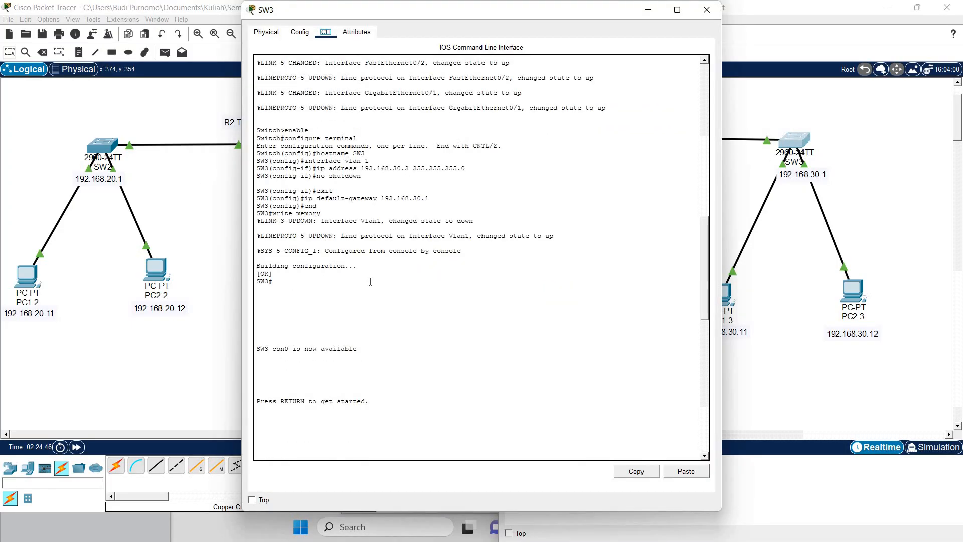
pyautogui.scroll(1, 372, 276)
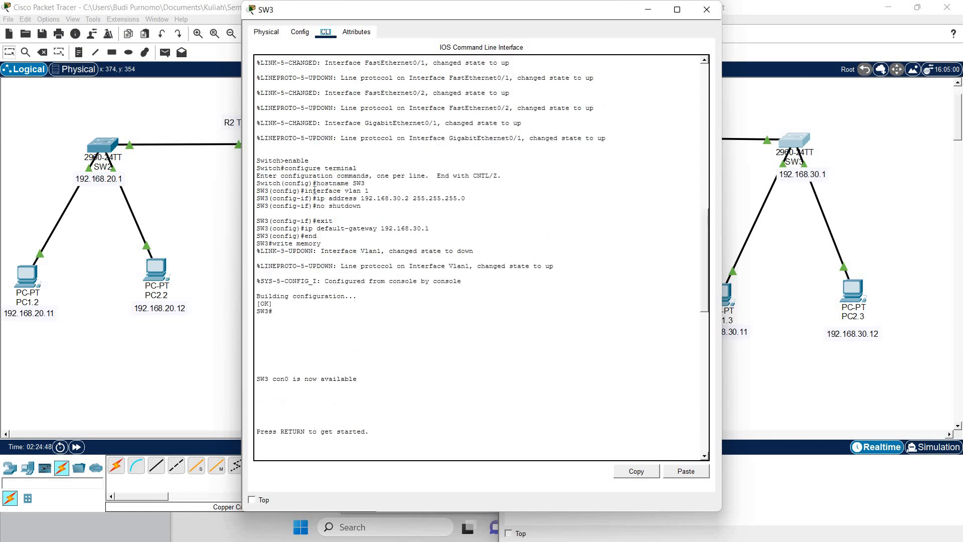
pyautogui.moveTo(305, 191); pyautogui.dragTo(385, 192)
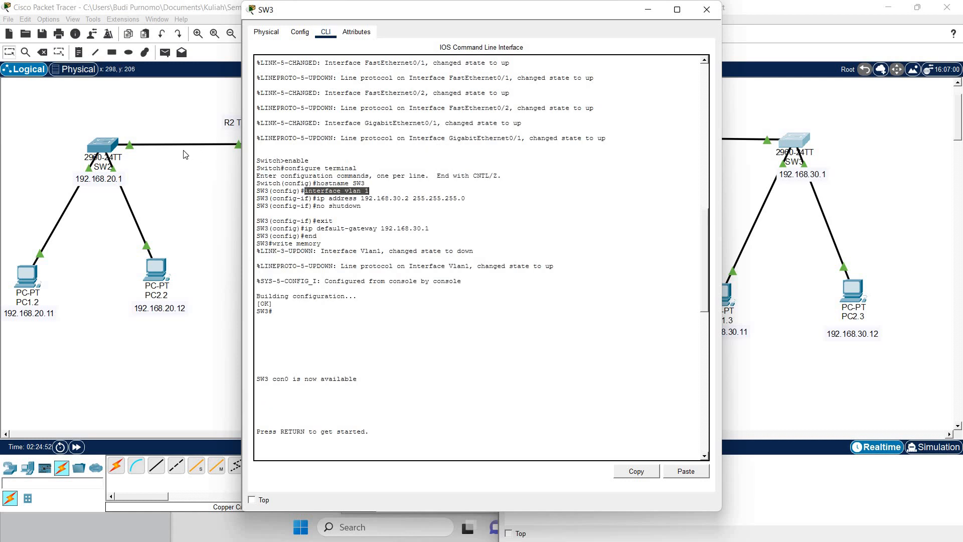
# - Open switch SW2's command line and examine the interface vlan 1 and IP address commands in its earlier configuration history
pyautogui.click(156, 149)
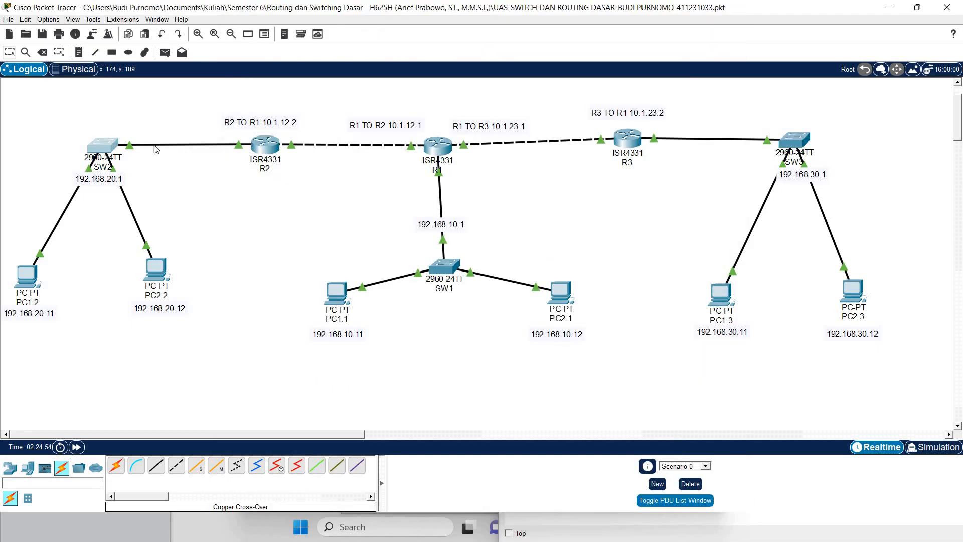
pyautogui.scroll(15, 400, 214)
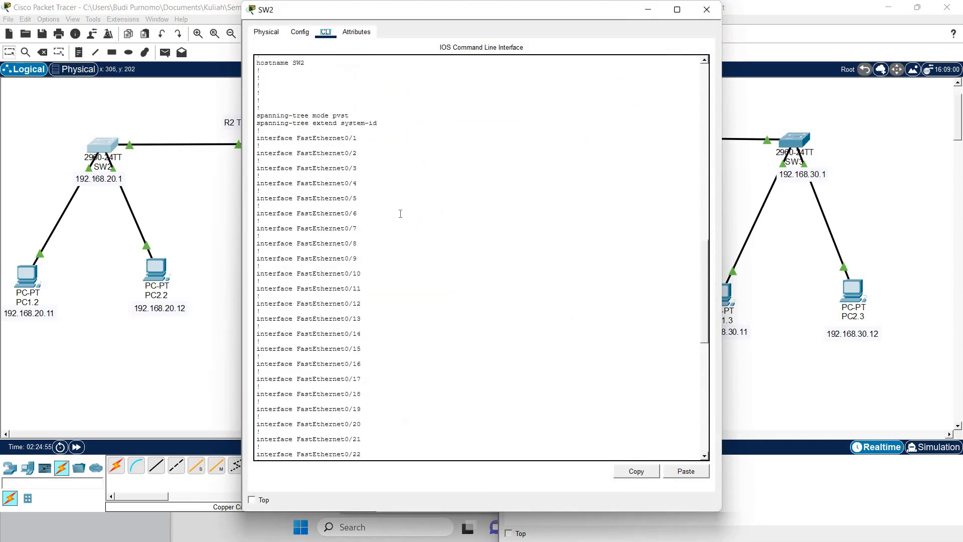
pyautogui.scroll(4, 400, 214)
pyautogui.scroll(-12, 400, 214)
pyautogui.scroll(20, 402, 220)
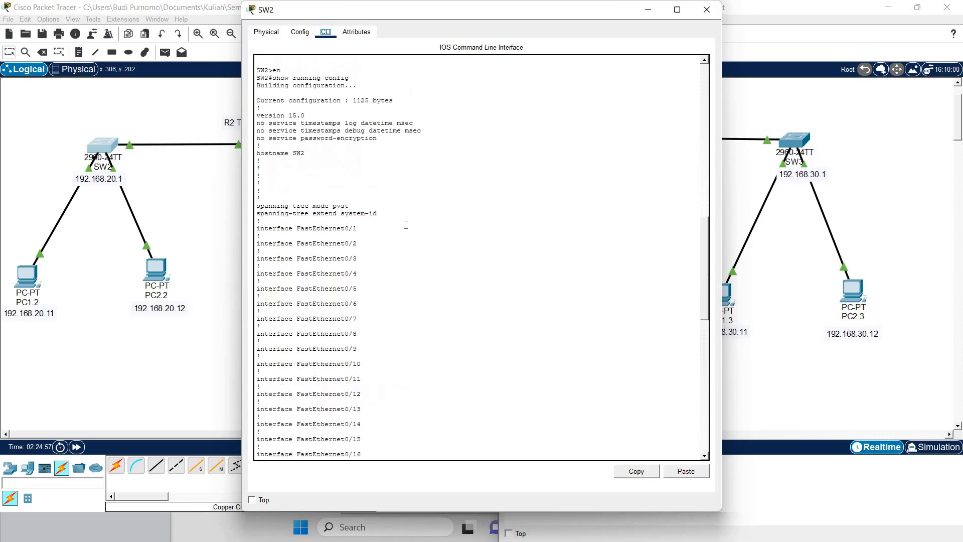
pyautogui.scroll(-1, 404, 229)
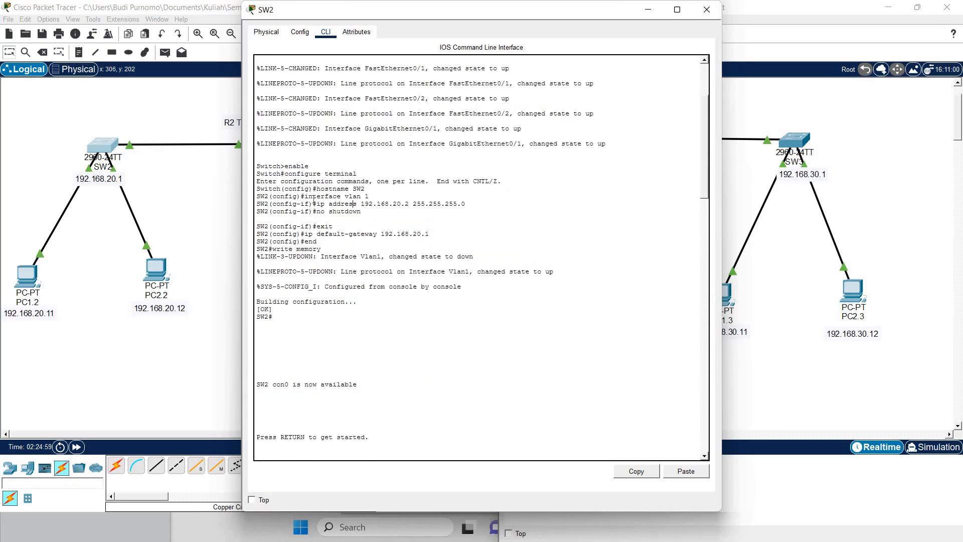
pyautogui.moveTo(380, 196); pyautogui.dragTo(309, 197)
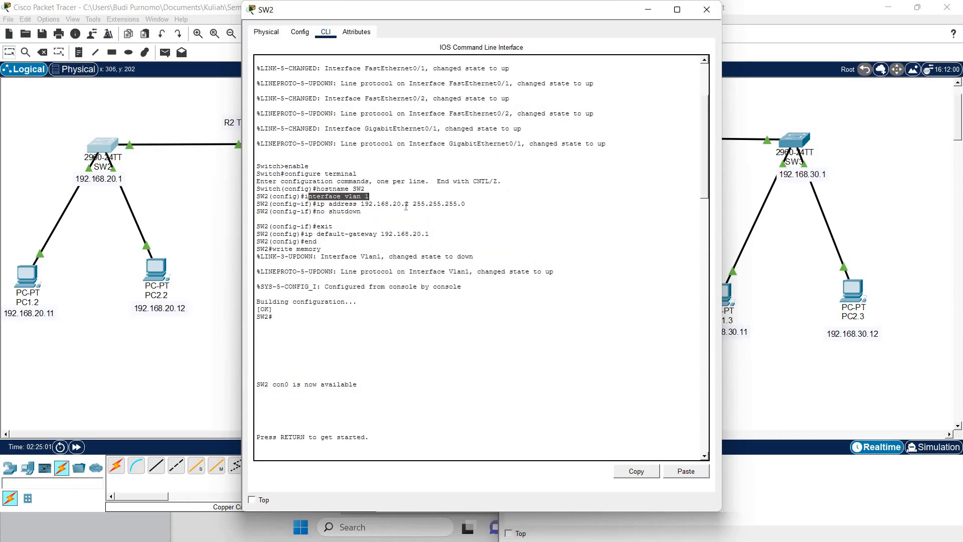
pyautogui.moveTo(317, 204); pyautogui.dragTo(463, 205)
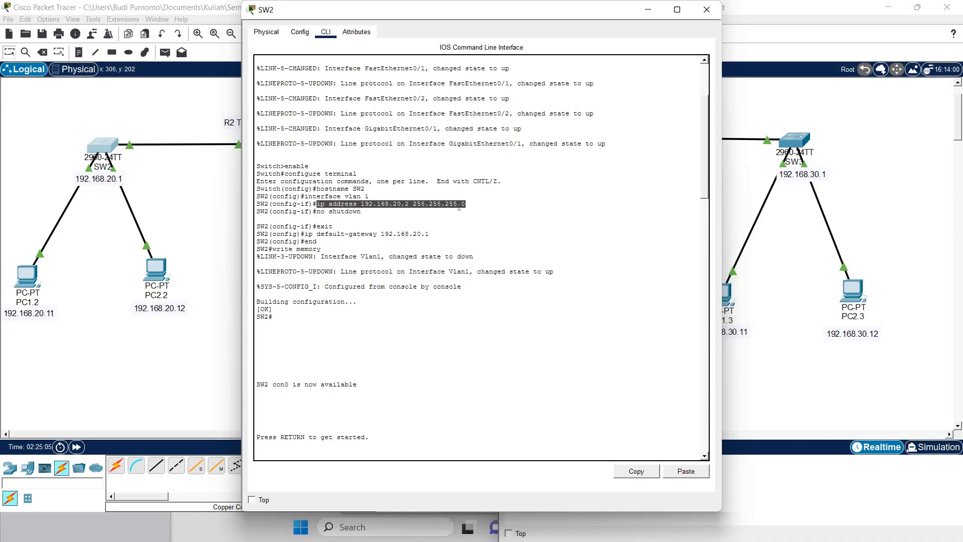
pyautogui.click(443, 209)
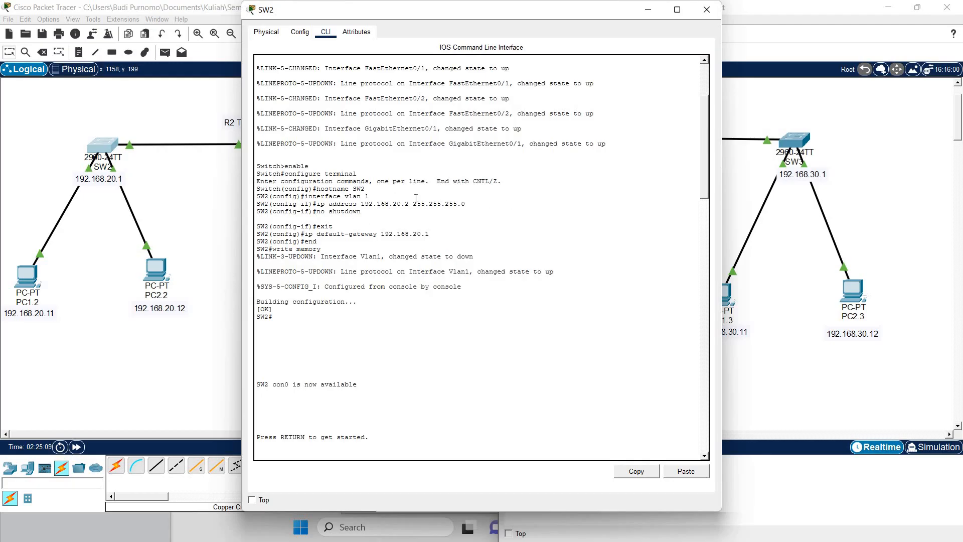
# - Examine the default-gateway command in SW2's configuration history and close the switch's window
pyautogui.moveTo(390, 238); pyautogui.dragTo(430, 235)
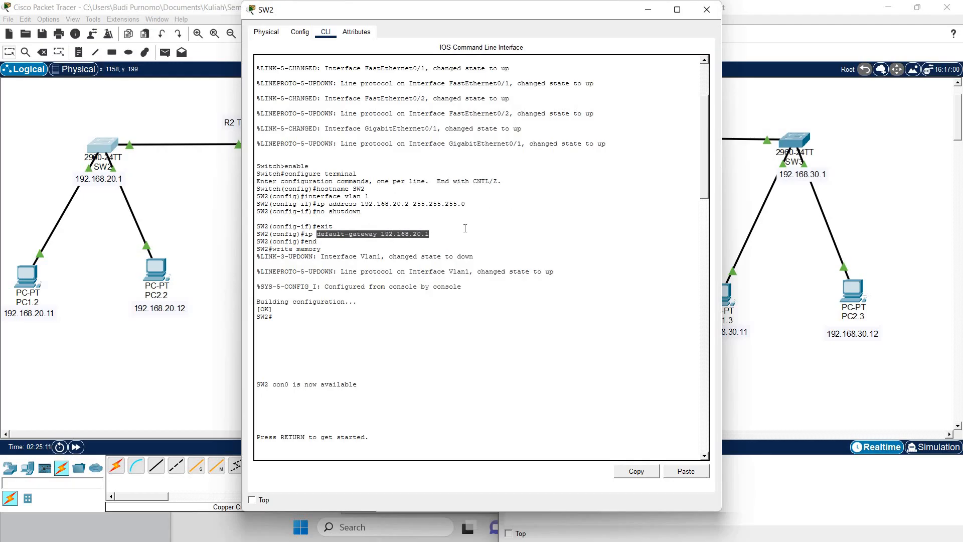
pyautogui.click(430, 235)
pyautogui.click(705, 10)
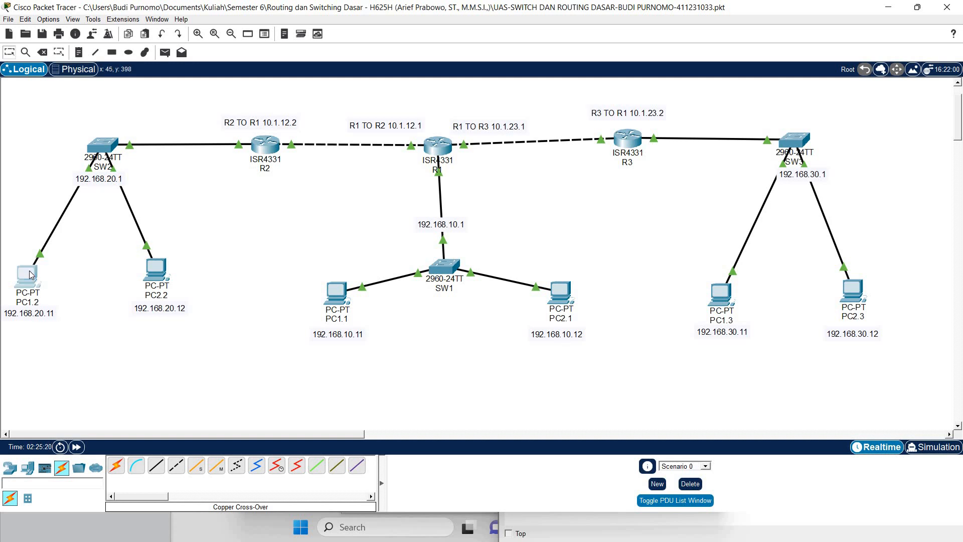
# - Open PC1.2's IP Configuration, review its static IPv4 address, subnet mask and default gateway, and close the window
pyautogui.click(30, 280)
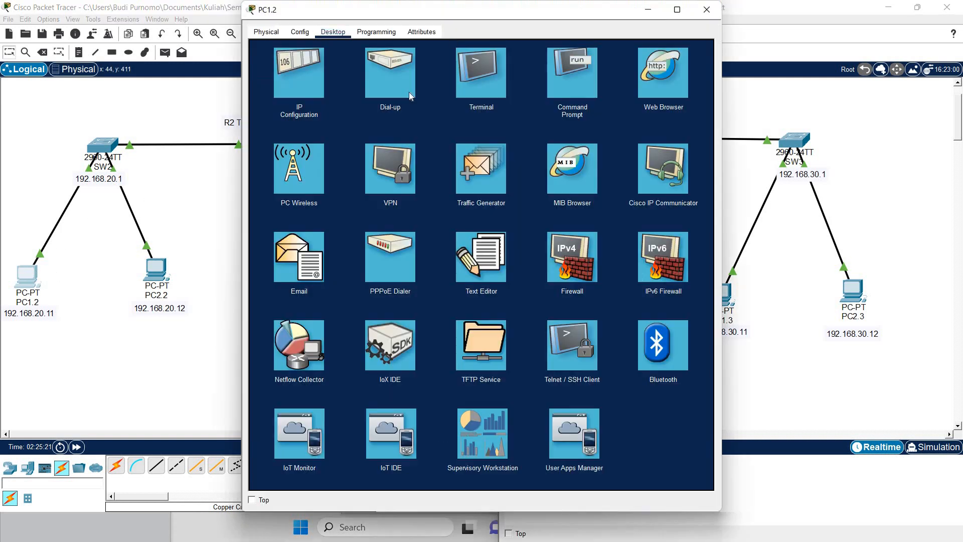
pyautogui.click(300, 32)
pyautogui.click(333, 31)
pyautogui.click(305, 68)
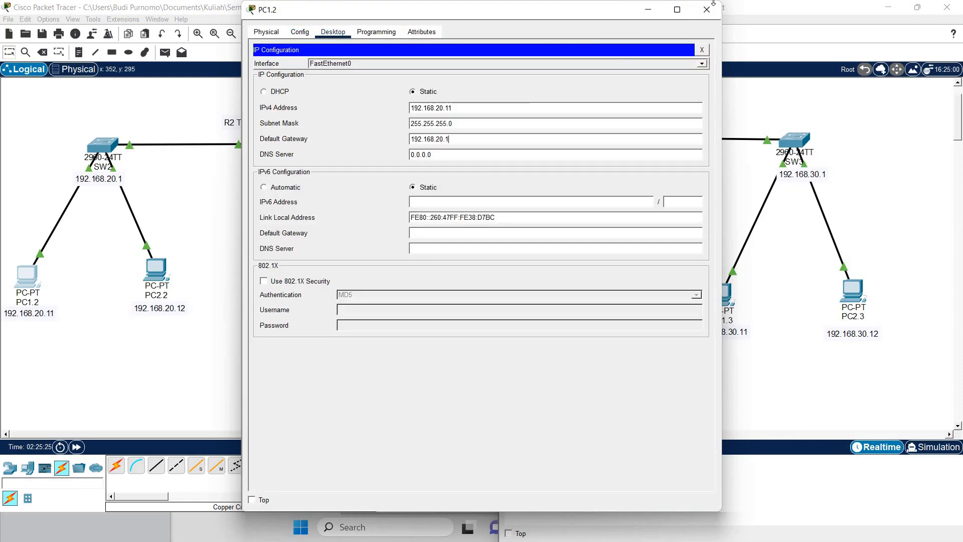
pyautogui.click(702, 15)
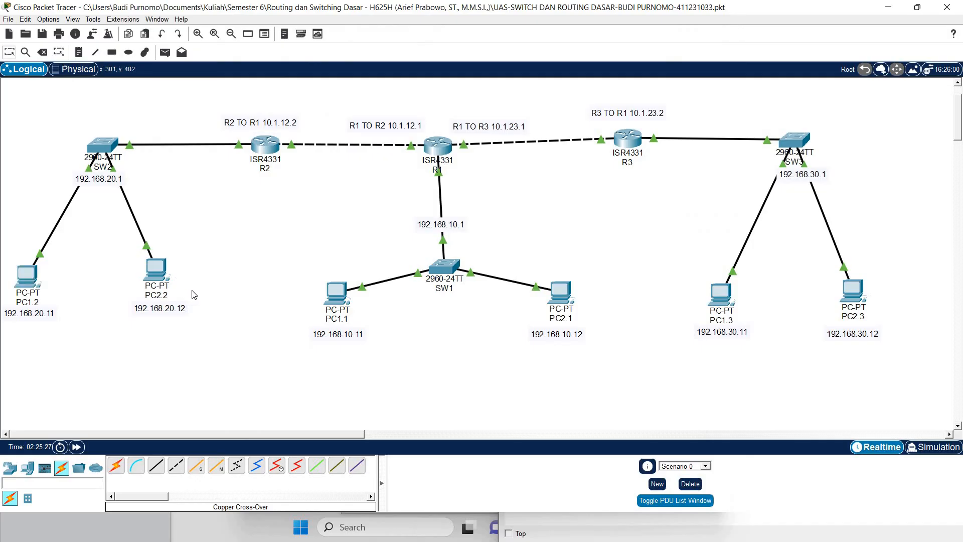
# - Point out PC1.1 and PC2.1 in the topology, examine PC2.1's static IP settings and default gateway, and close its window
pyautogui.moveTo(310, 271); pyautogui.dragTo(398, 356)
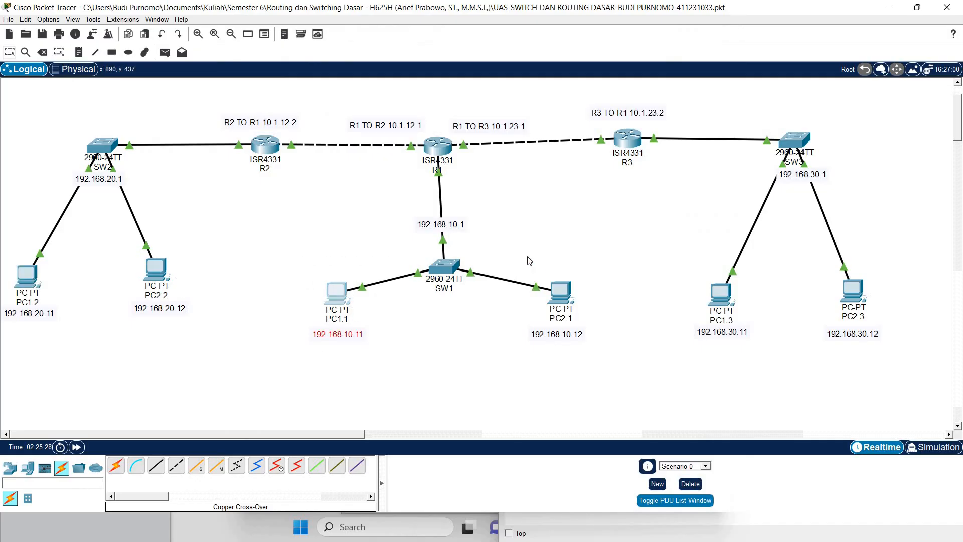
pyautogui.moveTo(524, 256); pyautogui.dragTo(611, 363)
pyautogui.click(691, 271)
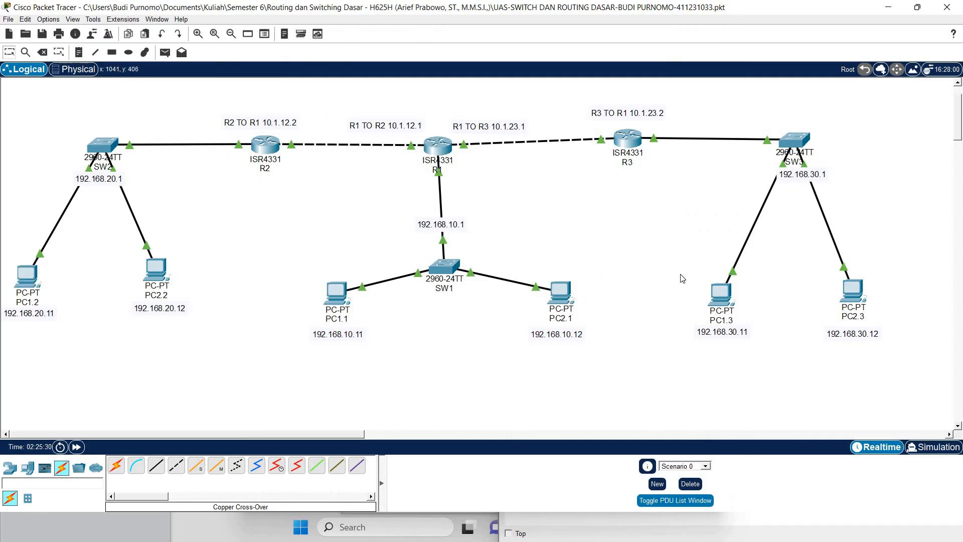
pyautogui.click(558, 287)
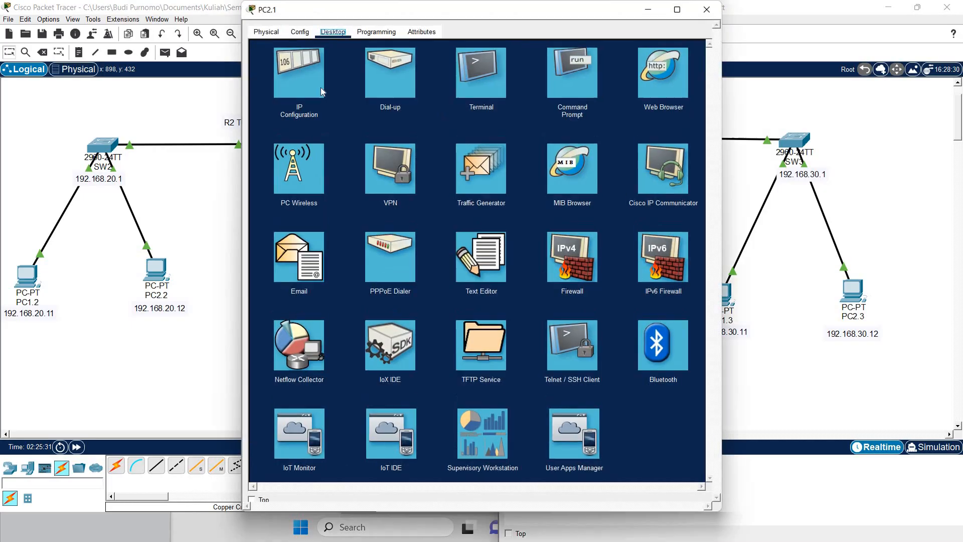
pyautogui.click(318, 83)
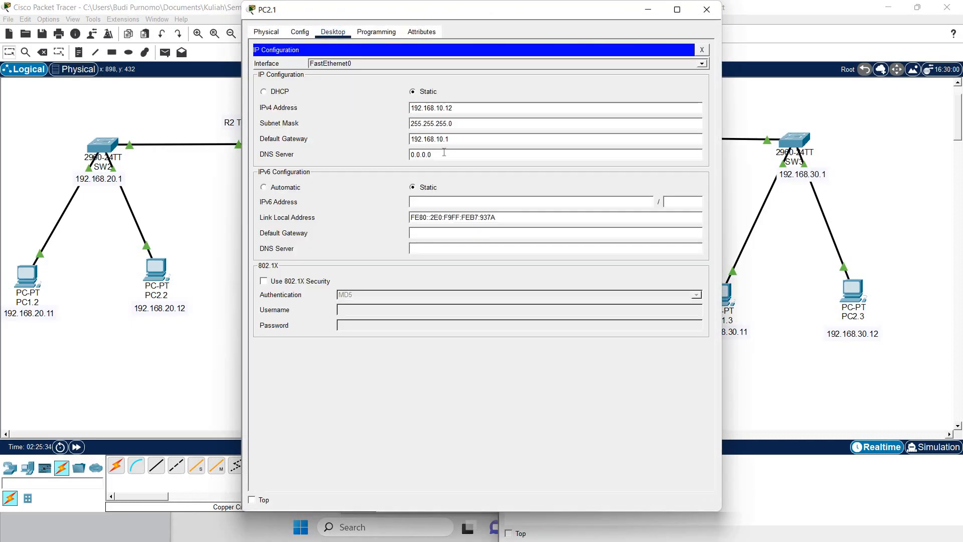
pyautogui.moveTo(457, 139); pyautogui.dragTo(383, 139)
pyautogui.click(706, 10)
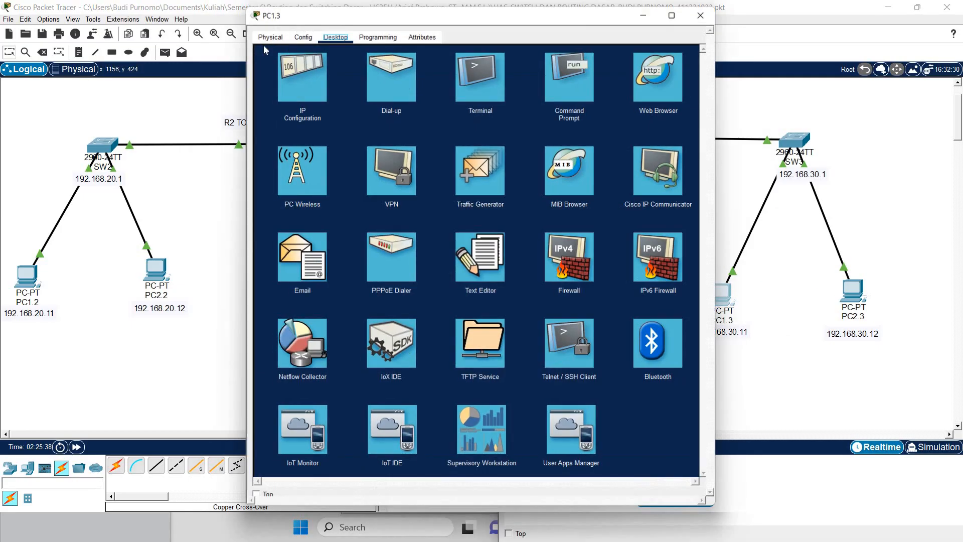
# - Review PC1.3's static IP address, subnet mask and default gateway in its IP Configuration, and close the window
pyautogui.click(308, 86)
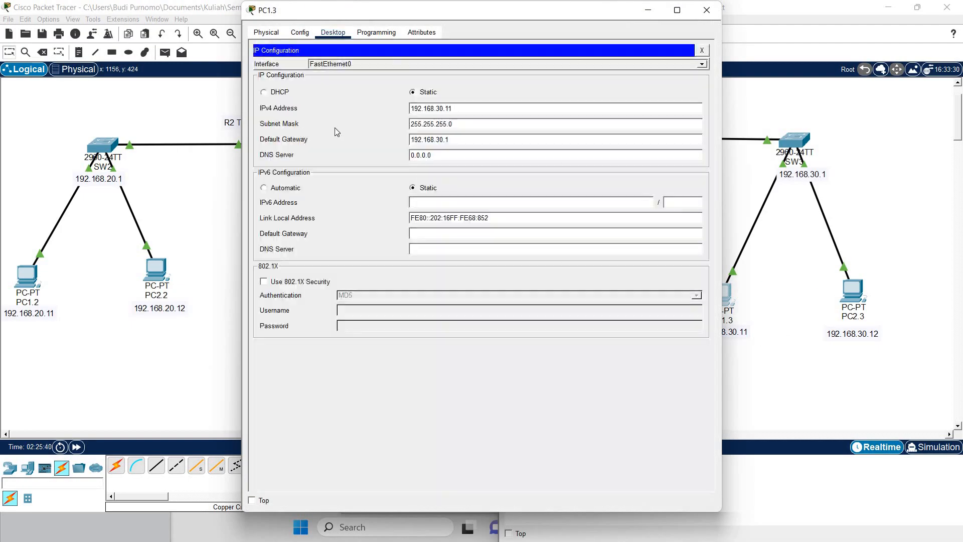
pyautogui.click(707, 10)
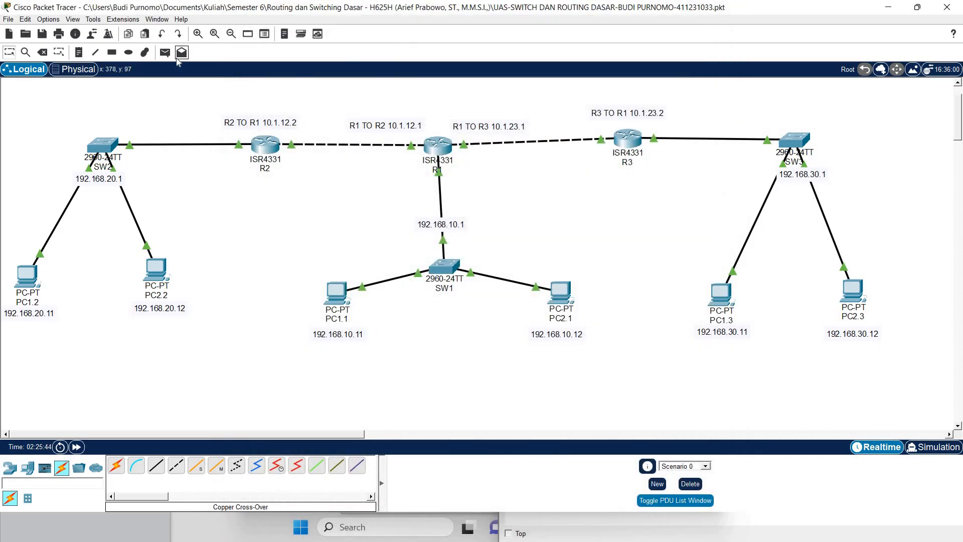
# - Send a simple PDU from PC1.2 to PC2.1
pyautogui.click(166, 54)
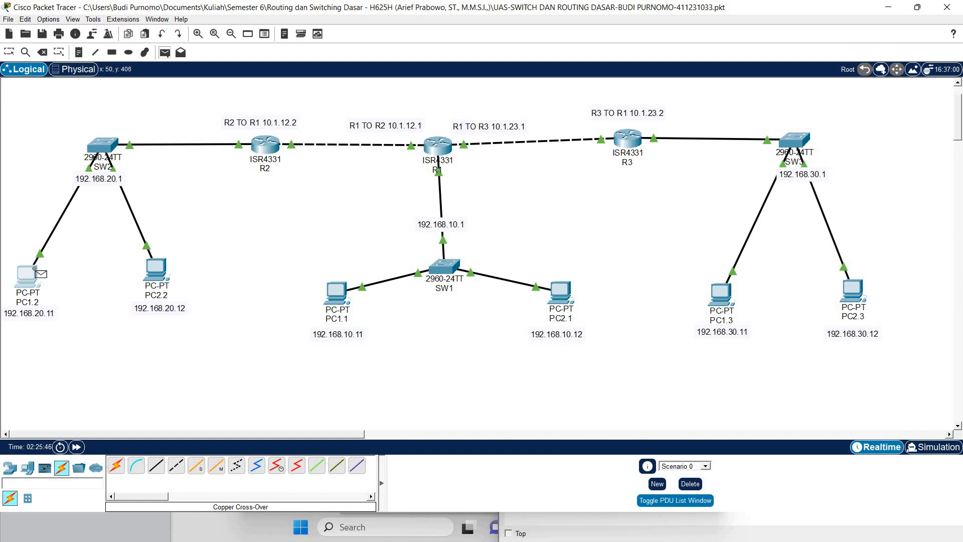
pyautogui.click(28, 275)
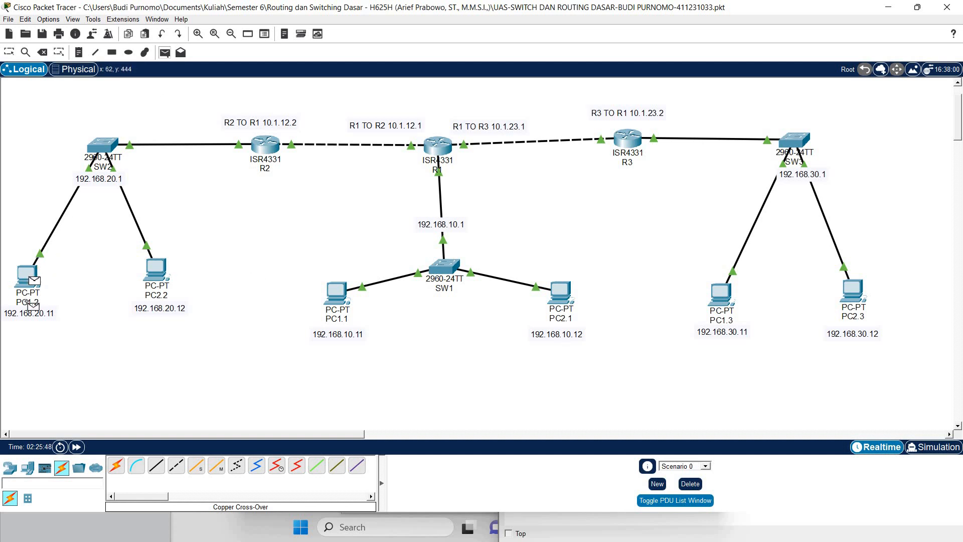
pyautogui.click(561, 300)
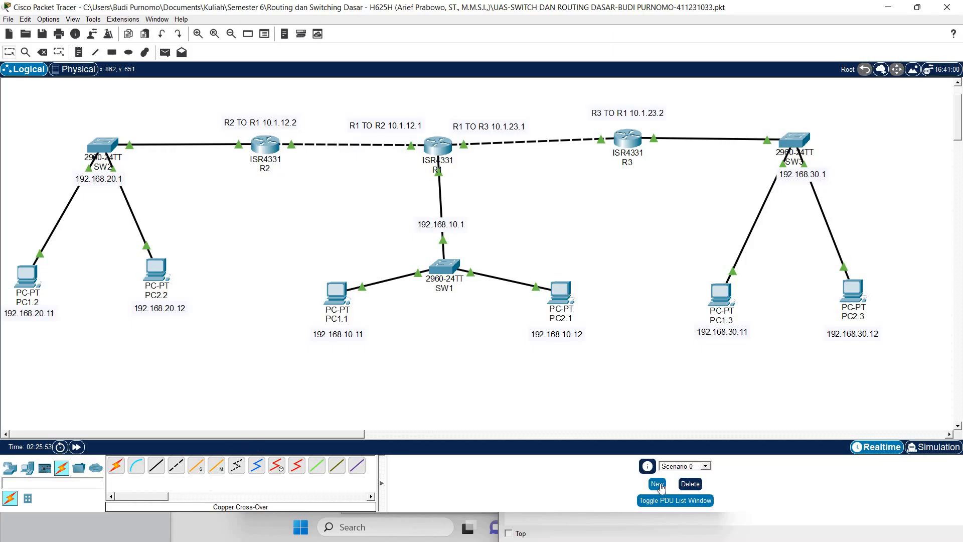
# - Create a new scenario with the PDU list shown and send a simple PDU from PC1.2 to PC1.1
pyautogui.click(675, 499)
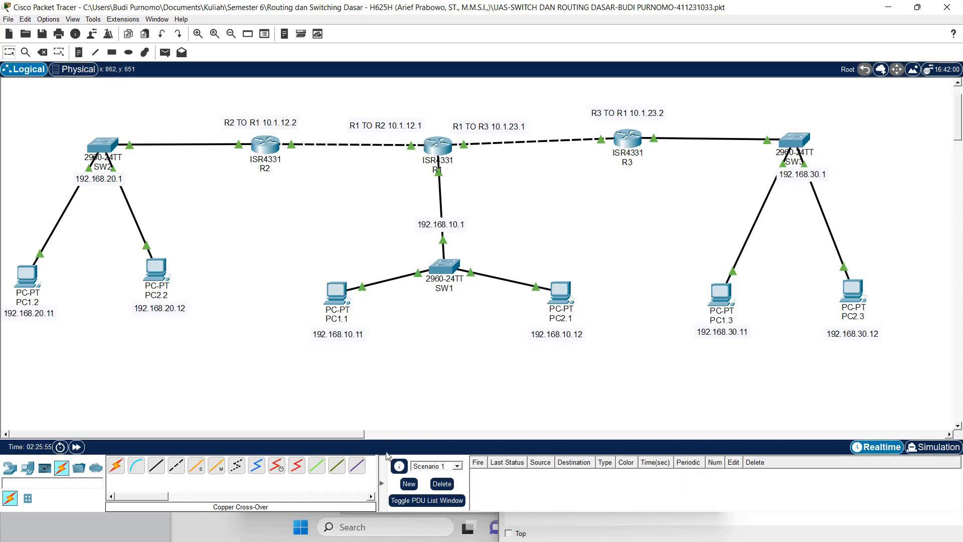
pyautogui.click(165, 52)
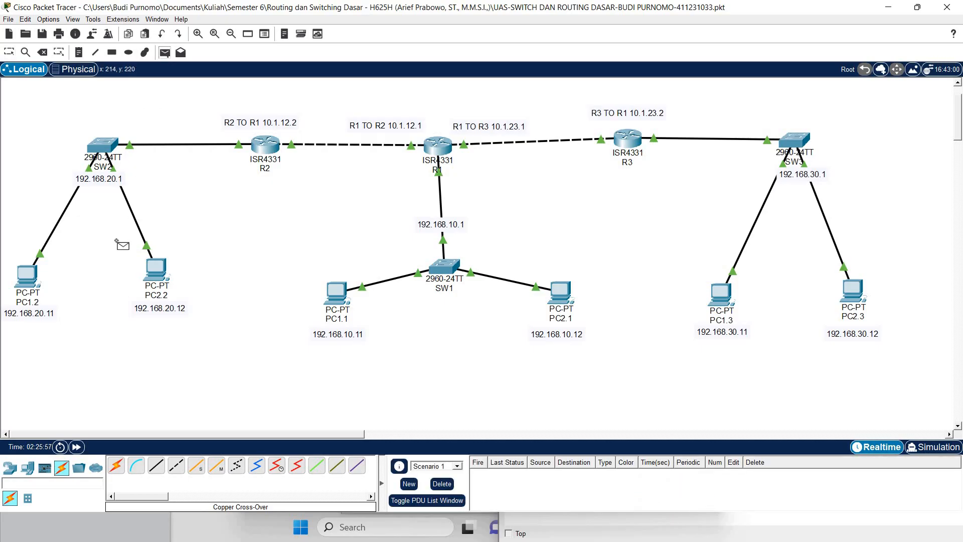
pyautogui.click(29, 277)
pyautogui.click(335, 293)
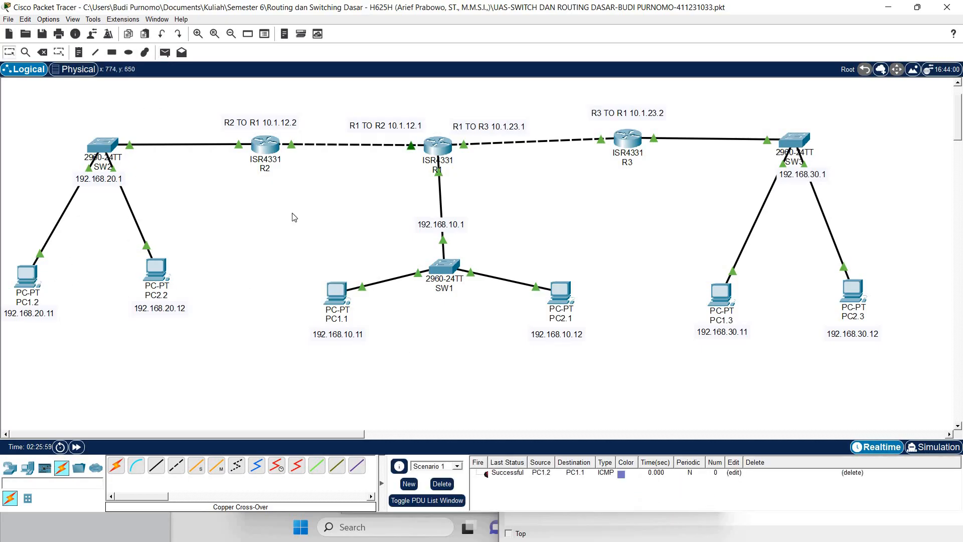
# - Send one simple PDU from PC2.2 to PC2.1 and another from PC2.2 to PC1.1
pyautogui.click(165, 52)
pyautogui.click(156, 269)
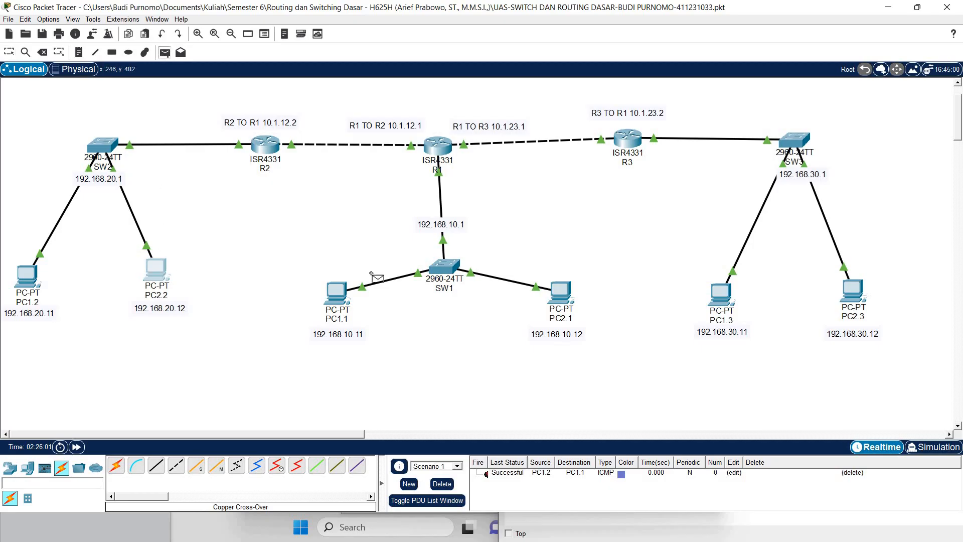
pyautogui.click(554, 296)
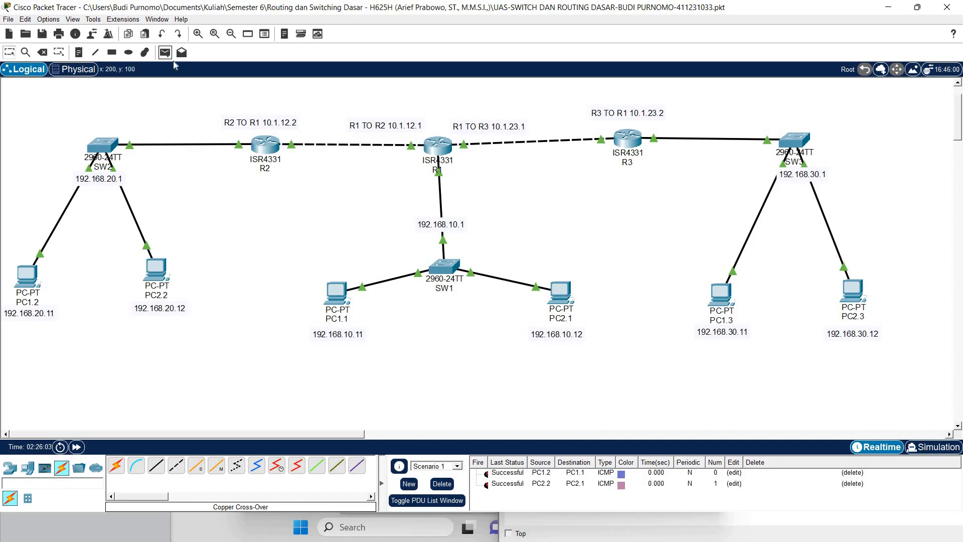
pyautogui.click(165, 52)
pyautogui.click(156, 271)
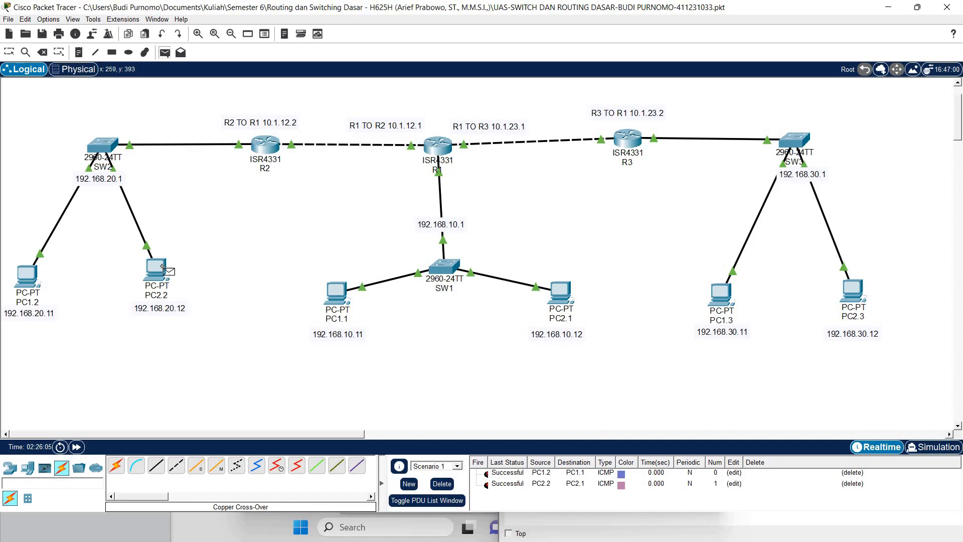
pyautogui.click(336, 294)
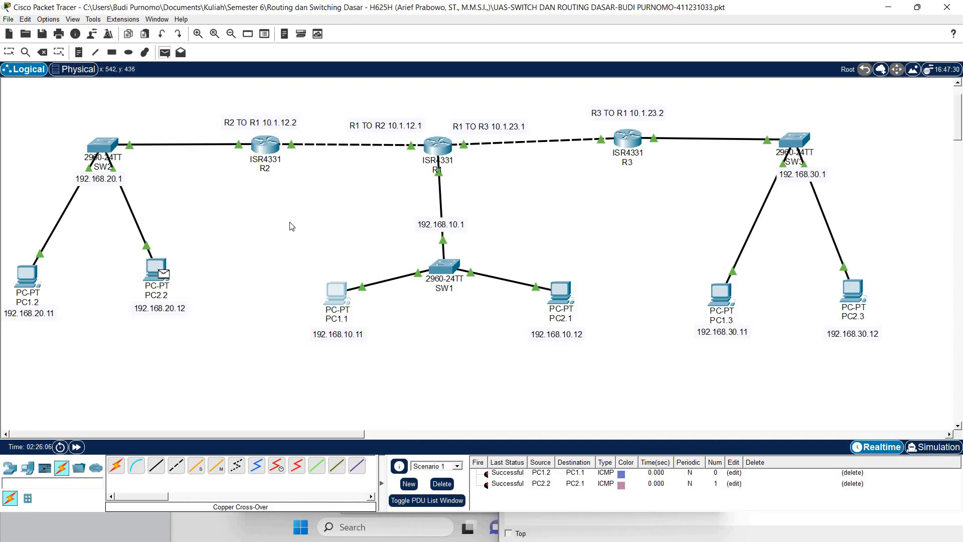
# - Send a simple PDU from PC1.2 to PC2.1 and delete Scenario 1
pyautogui.click(165, 55)
pyautogui.click(28, 276)
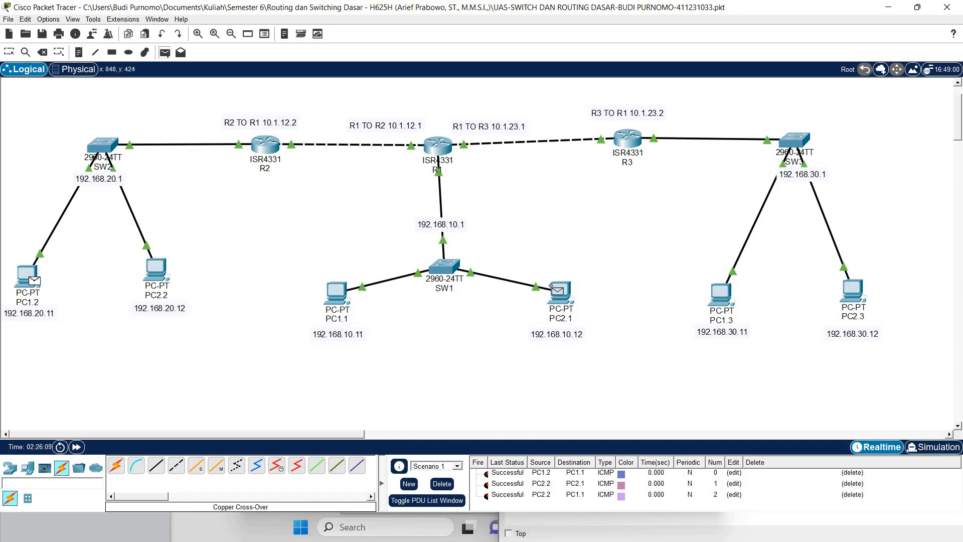
pyautogui.click(551, 286)
pyautogui.click(439, 485)
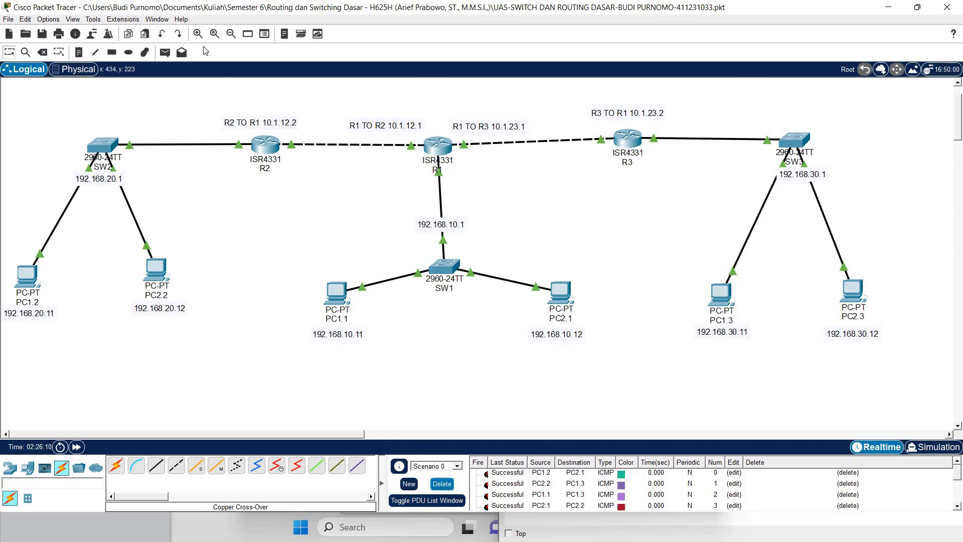
# - Clear Scenario 0's old PDU entries and send a simple PDU from PC2.2 to PC1.3
pyautogui.click(165, 52)
pyautogui.click(156, 269)
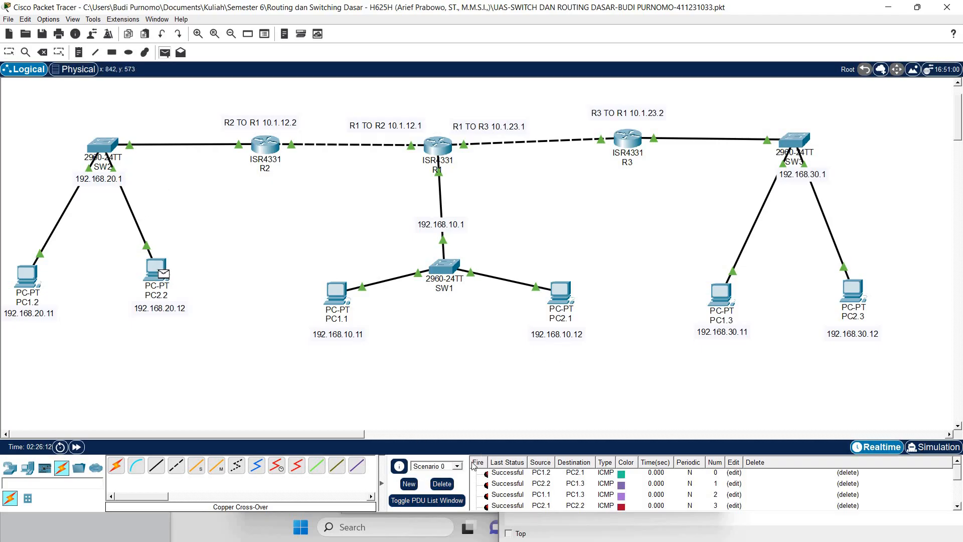
pyautogui.click(441, 483)
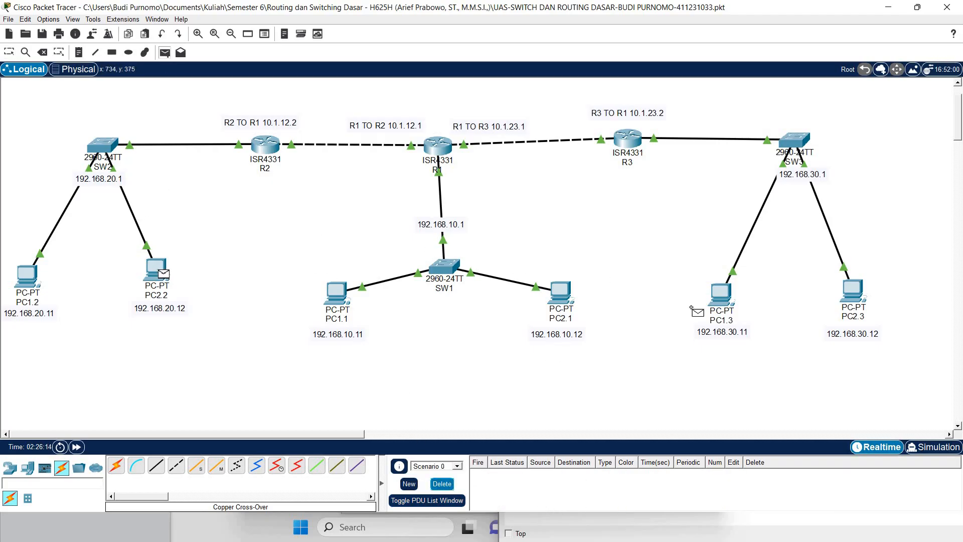
pyautogui.click(721, 295)
# - Send one simple PDU from PC1.2 to PC2.3 and another from PC1.1 to PC1.2
pyautogui.click(165, 52)
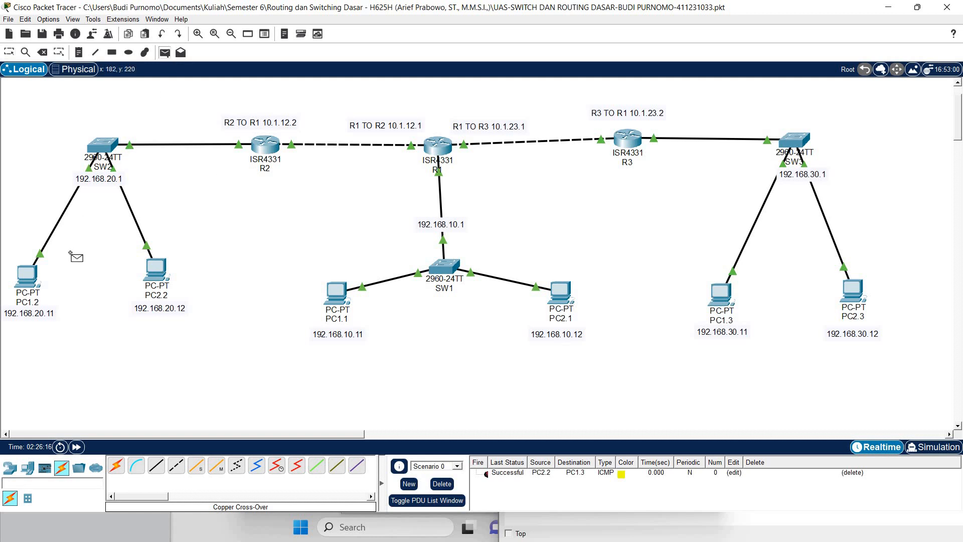
pyautogui.click(28, 276)
pyautogui.click(851, 290)
pyautogui.click(165, 52)
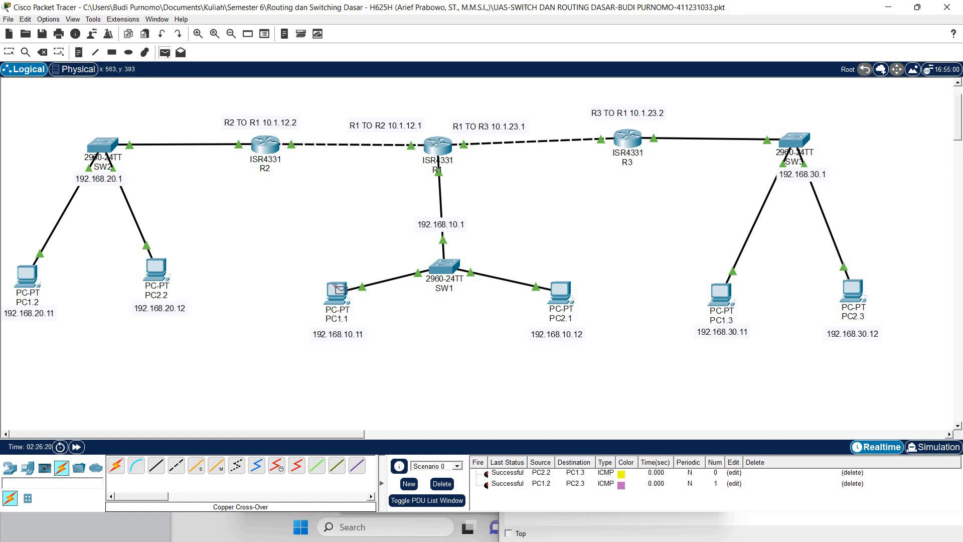
pyautogui.click(337, 292)
pyautogui.click(28, 275)
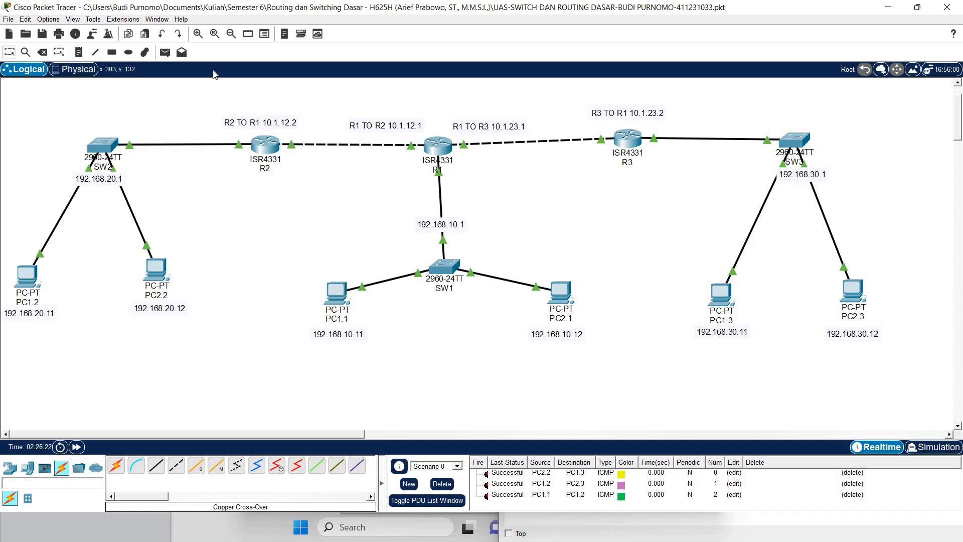
# - Send a simple PDU from PC2.1 to PC2.3 and clear all PDU entries from Scenario 0
pyautogui.click(165, 52)
pyautogui.click(561, 292)
pyautogui.click(852, 291)
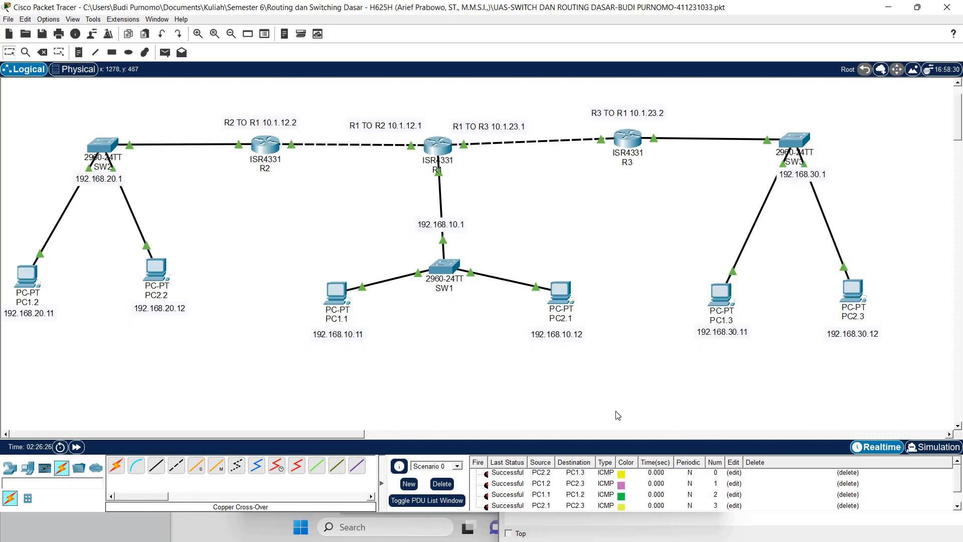
pyautogui.click(441, 483)
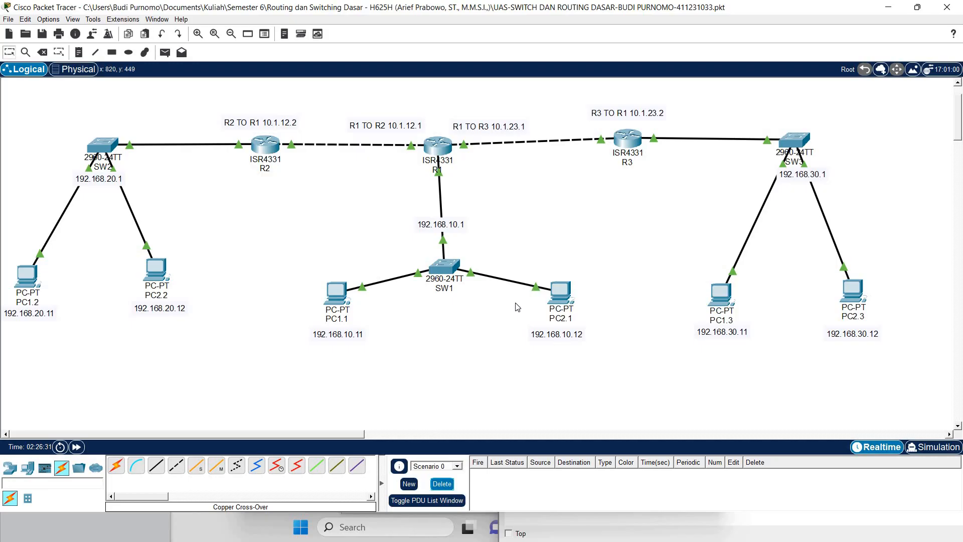
# - Switch to the exam report in Word, moving Packet Tracer and the R3 window out of the way and dismissing the Office licence notice
pyautogui.click(880, 3)
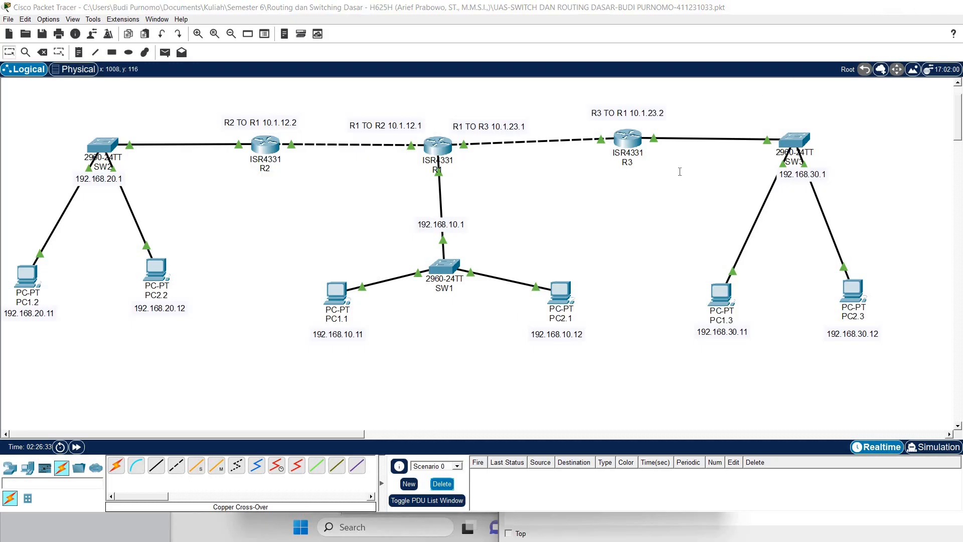
pyautogui.click(644, 10)
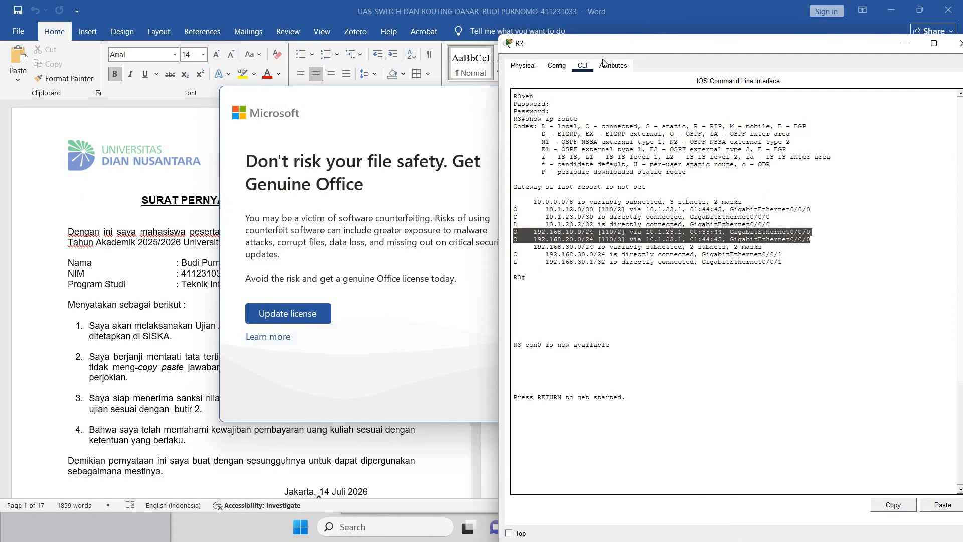
pyautogui.click(441, 126)
pyautogui.click(732, 96)
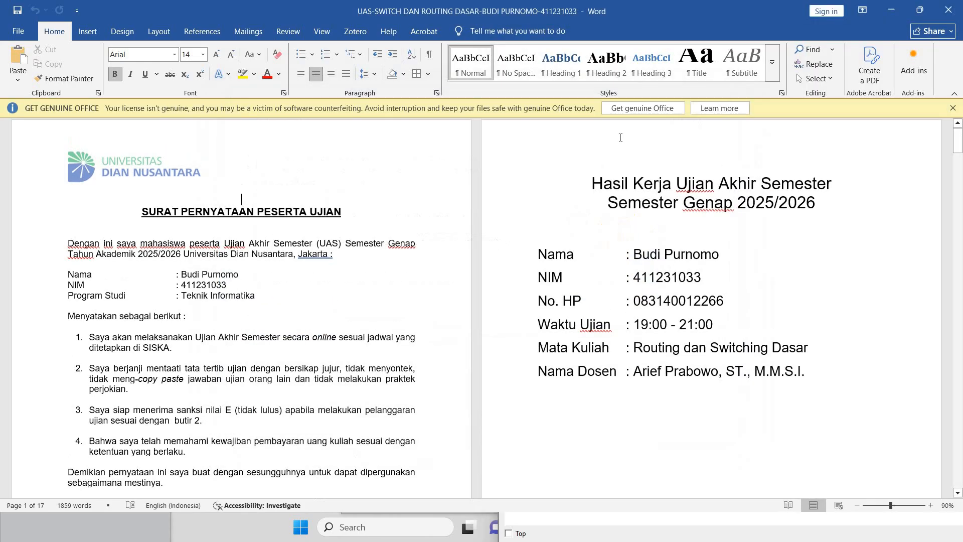
# - Examine the Router R1 configuration screenshot on page 4 of the report at 160% zoom, covering its interfaces, VLAN 1 gateway and OSPF networks
pyautogui.scroll(-12, 641, 215)
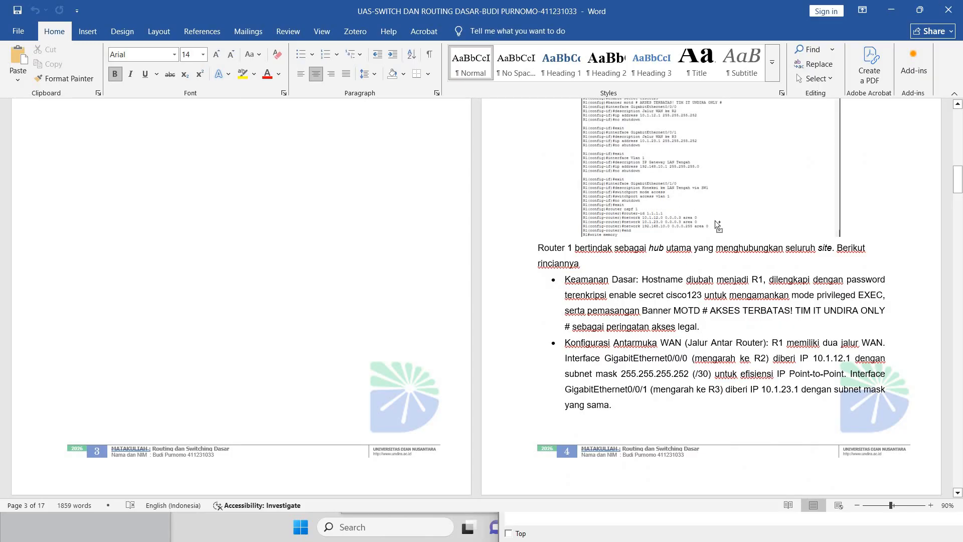
pyautogui.keyDown('ctrl'); pyautogui.scroll(1, 715, 224); pyautogui.keyUp('ctrl')
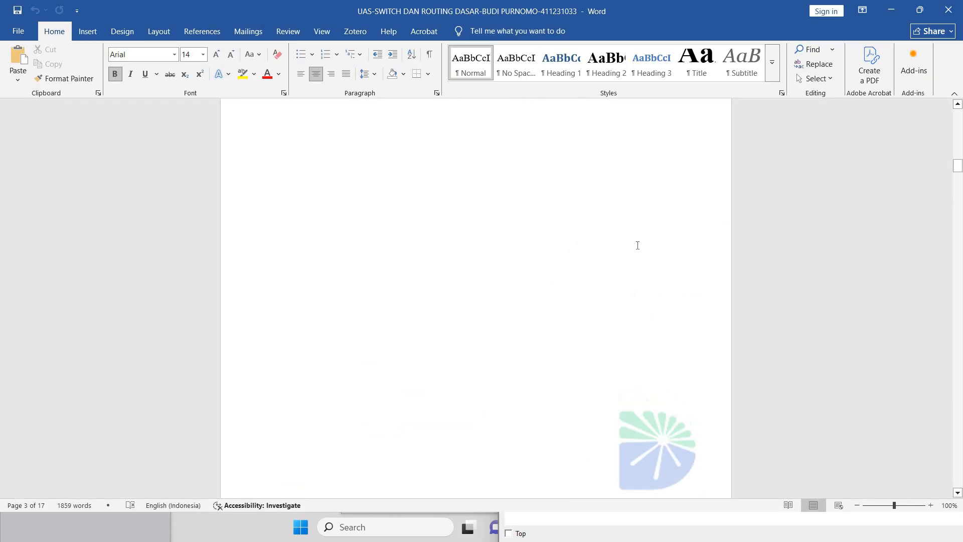
pyautogui.scroll(-10, 609, 259)
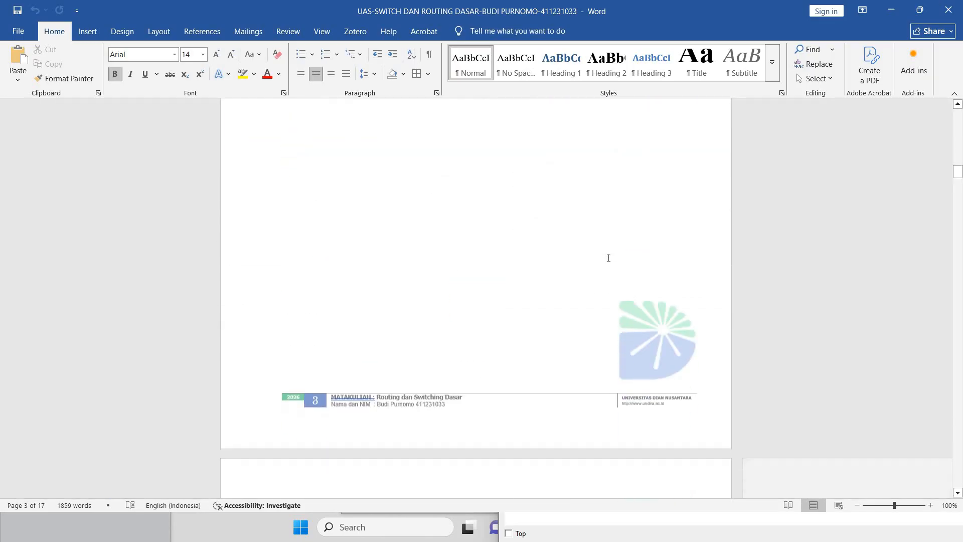
pyautogui.scroll(-8, 608, 258)
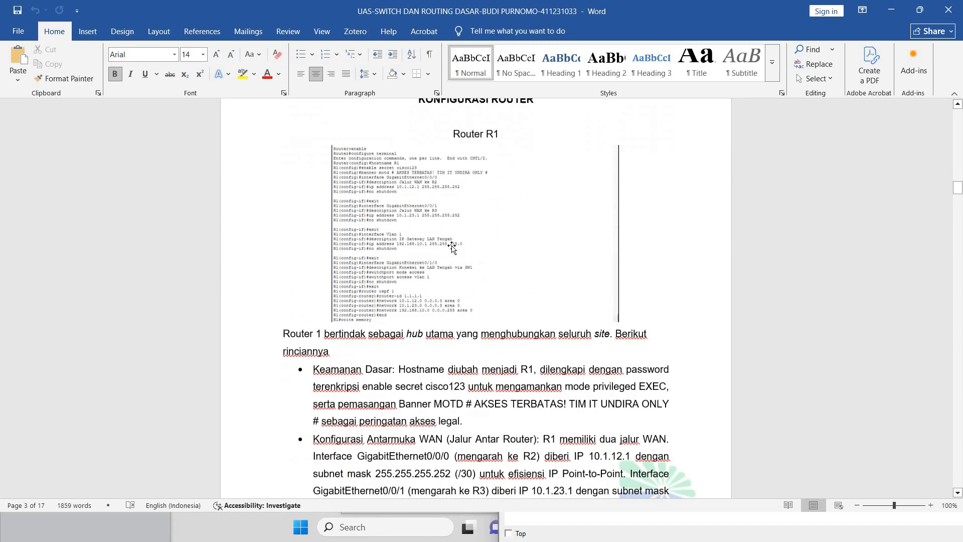
pyautogui.click(608, 258)
pyautogui.keyDown('ctrl'); pyautogui.scroll(4, 646, 246); pyautogui.keyUp('ctrl')
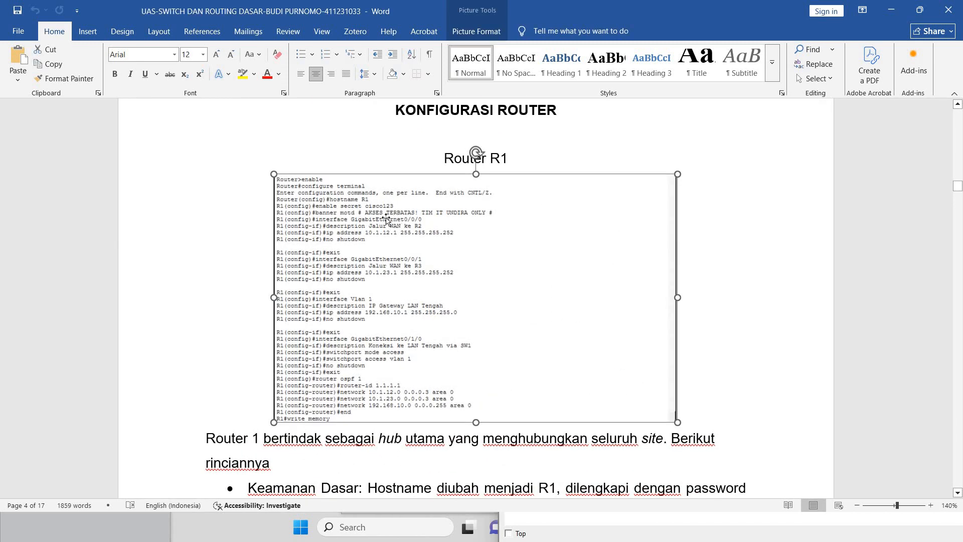
pyautogui.keyDown('ctrl'); pyautogui.scroll(2, 434, 226); pyautogui.keyUp('ctrl')
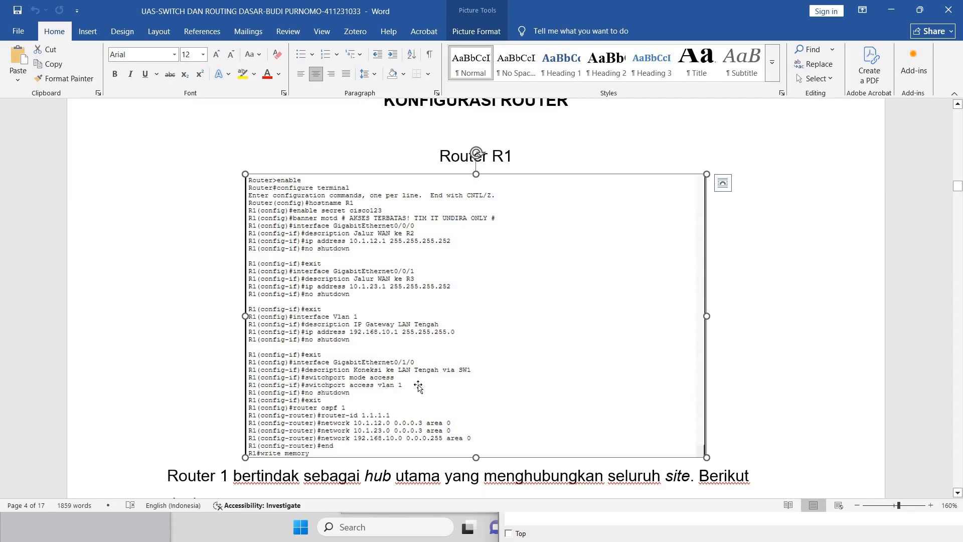
pyautogui.scroll(-1, 374, 334)
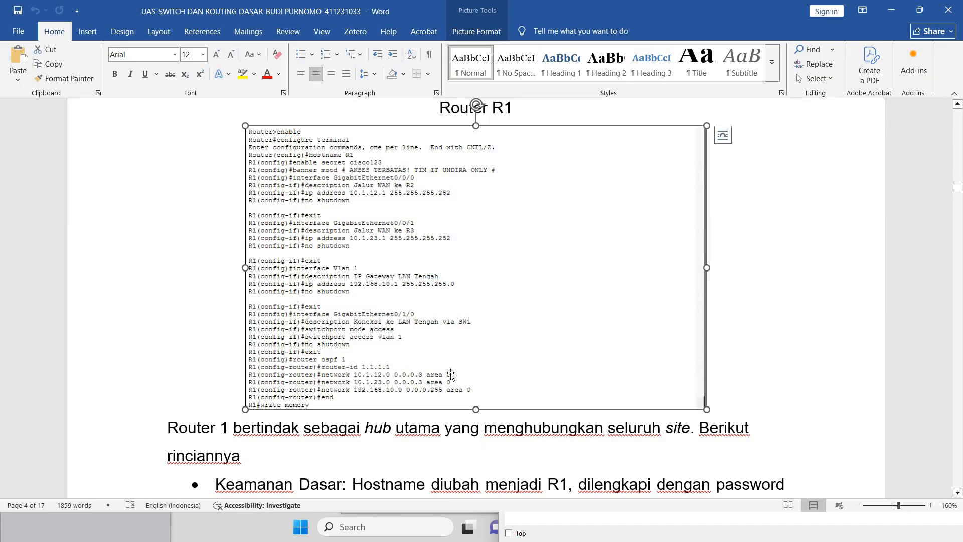
# - Examine the report's Router R2 configuration screenshot, including its LAN and WAN addresses, OSPF networks and passive interface
pyautogui.scroll(-12, 380, 398)
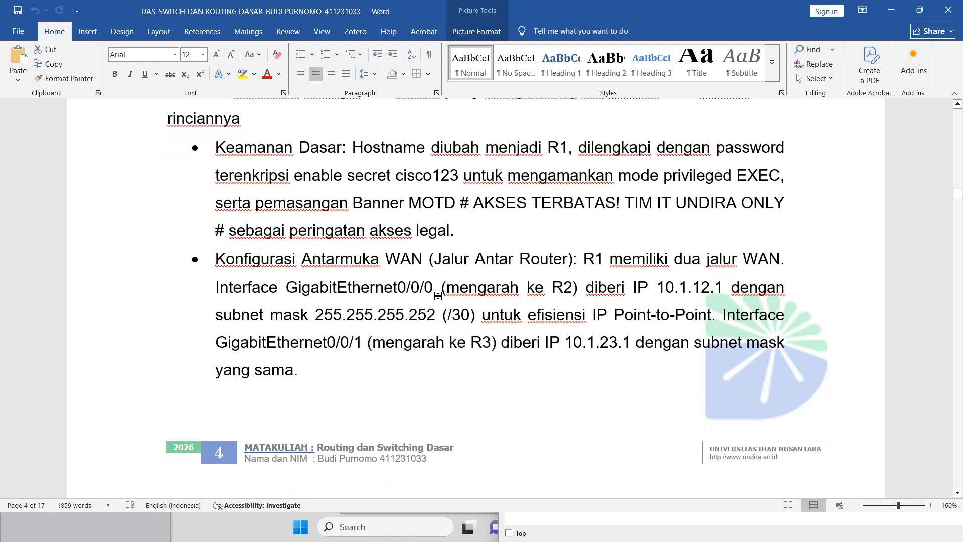
pyautogui.scroll(10, 437, 293)
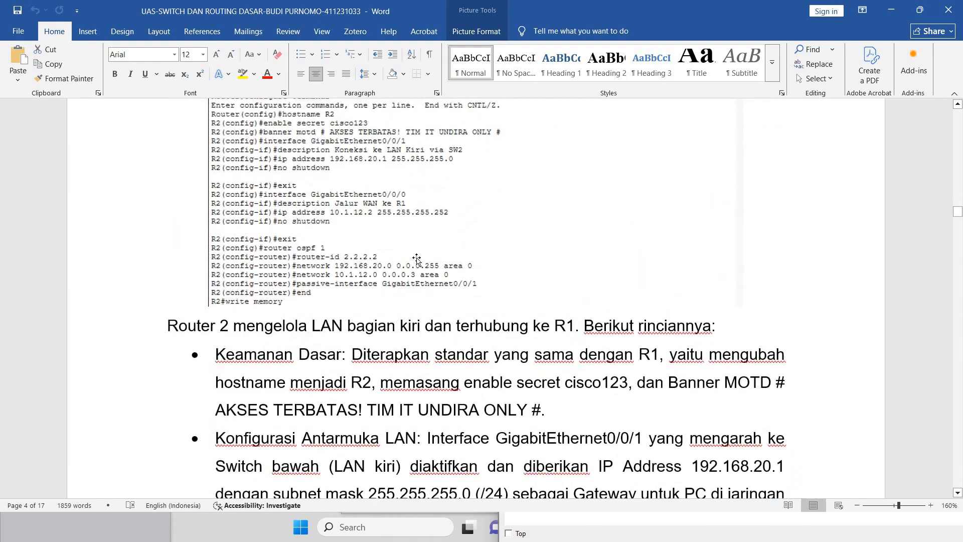
pyautogui.scroll(1, 428, 239)
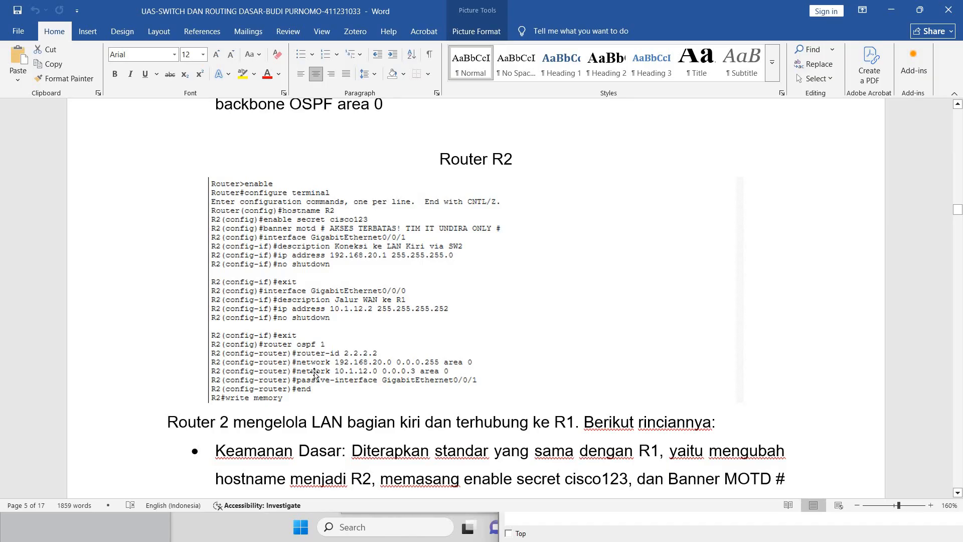
# - Examine the report's Router R3 configuration screenshot and the written explanation of its security, interfaces and OSPF routing
pyautogui.scroll(-12, 361, 370)
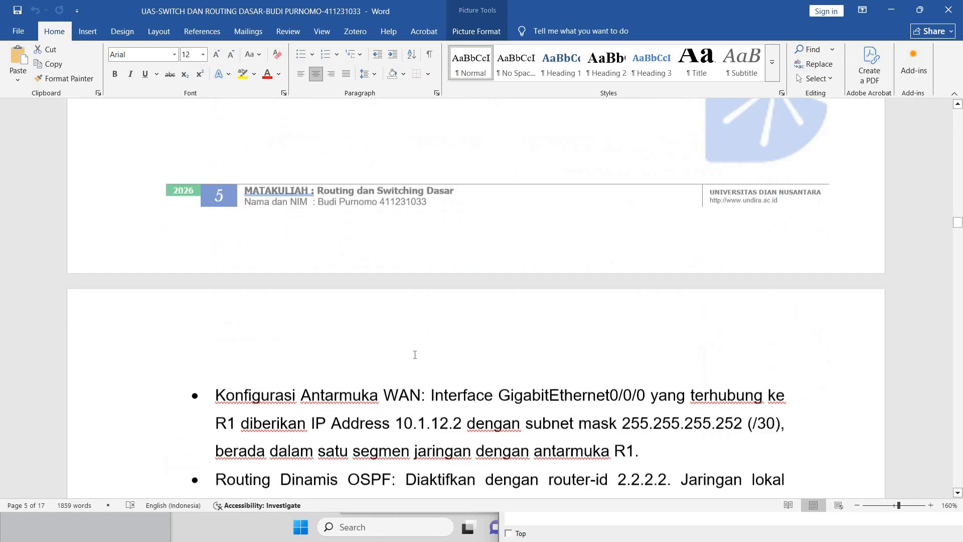
pyautogui.scroll(-5, 415, 350)
pyautogui.scroll(1, 397, 301)
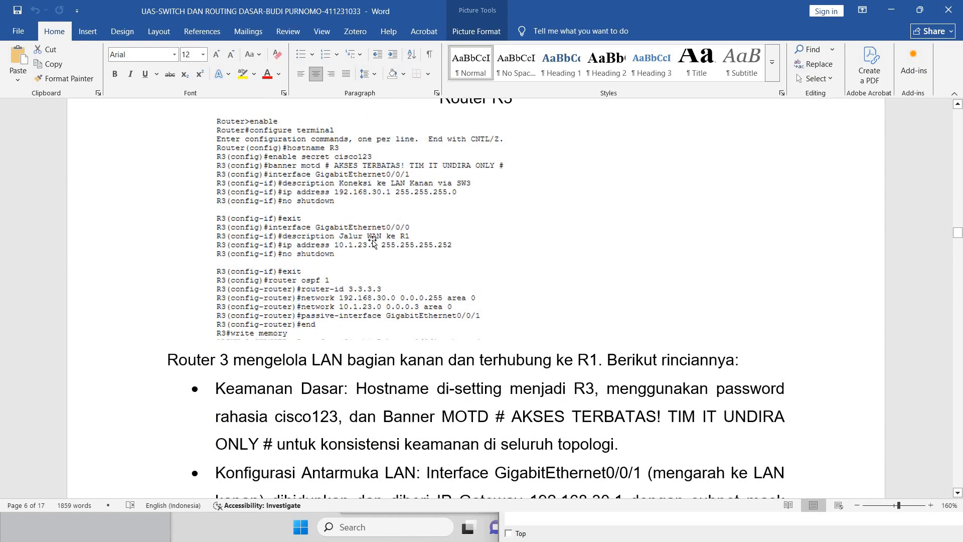
pyautogui.scroll(1, 384, 259)
pyautogui.scroll(-15, 391, 266)
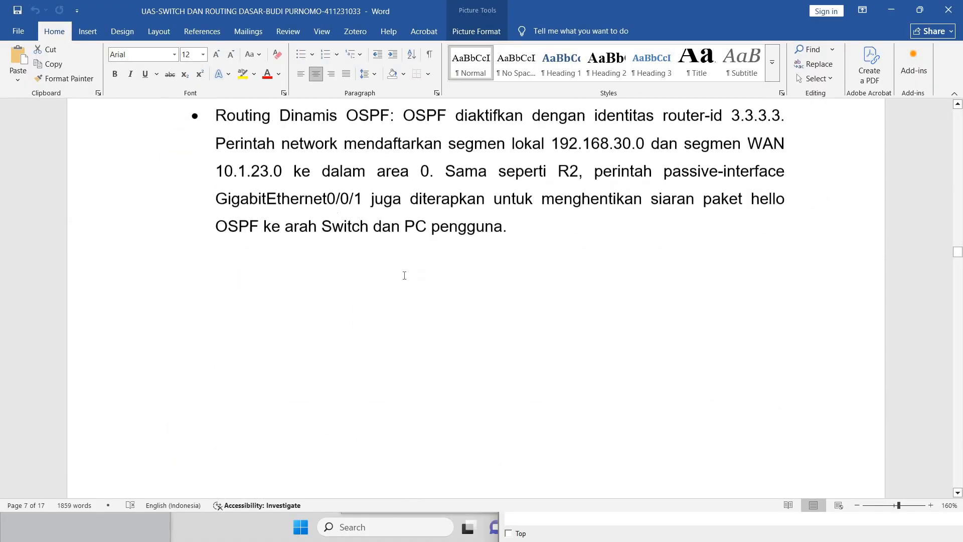
# - Examine the report's SW1, SW2 and SW3 switch configuration screenshots, covering hostnames, VLAN 1 management addresses and default gateways
pyautogui.scroll(-12, 404, 276)
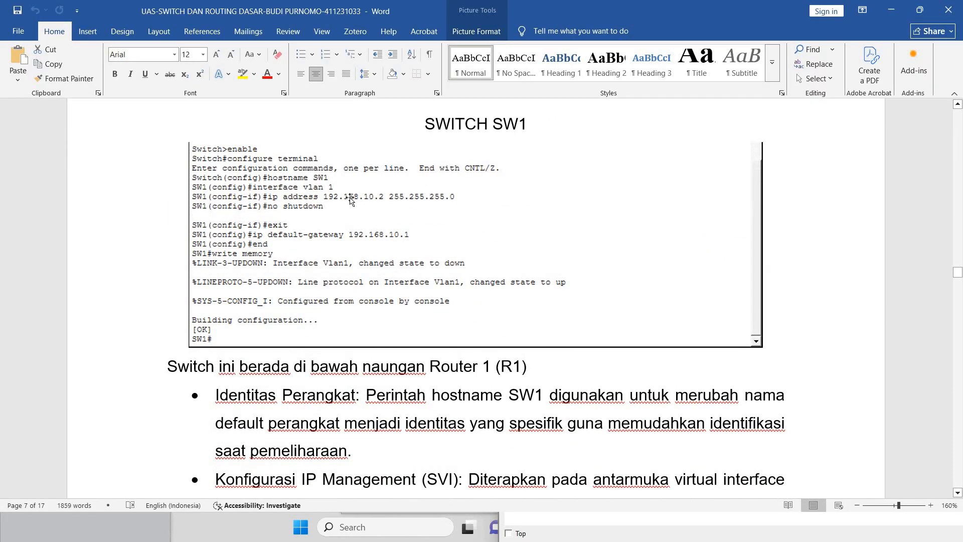
pyautogui.scroll(1, 363, 195)
pyautogui.scroll(-15, 402, 245)
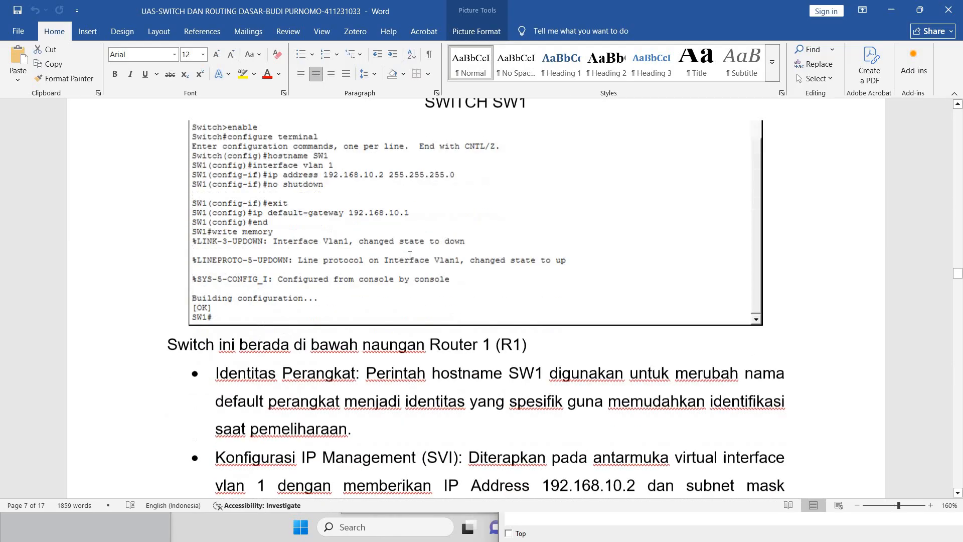
pyautogui.scroll(-14, 362, 261)
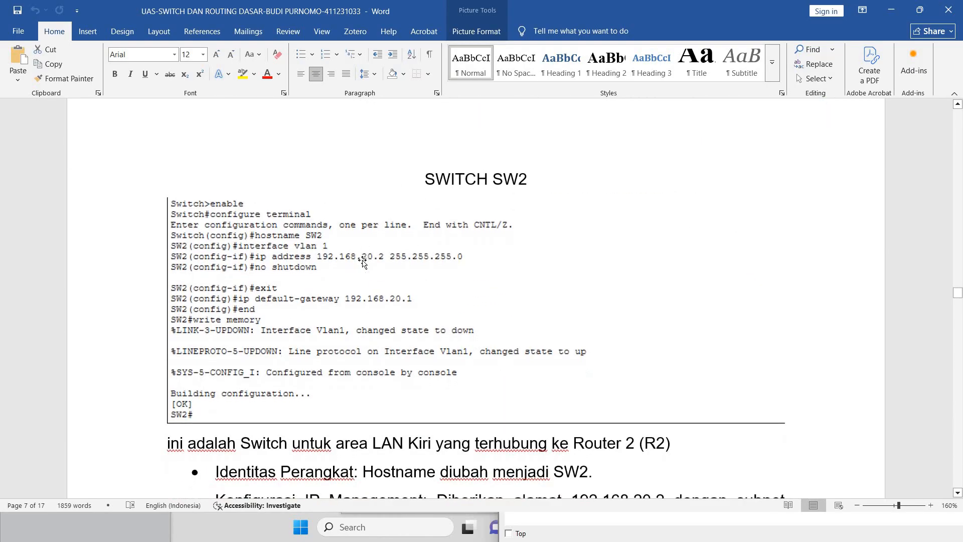
pyautogui.scroll(-15, 427, 262)
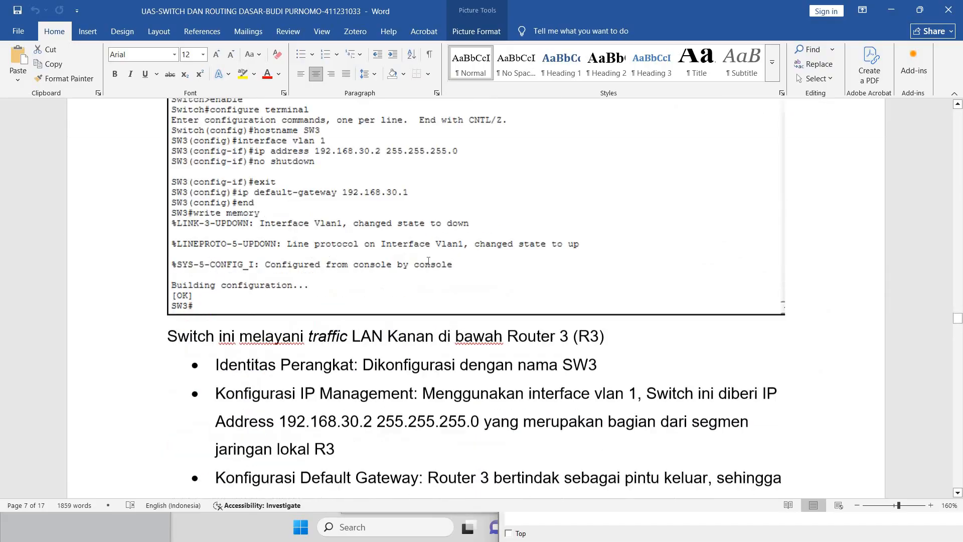
# - Examine the report's static PC IP settings for the Router R1, R2 and R3 sites, including their written explanations
pyautogui.scroll(-6, 434, 259)
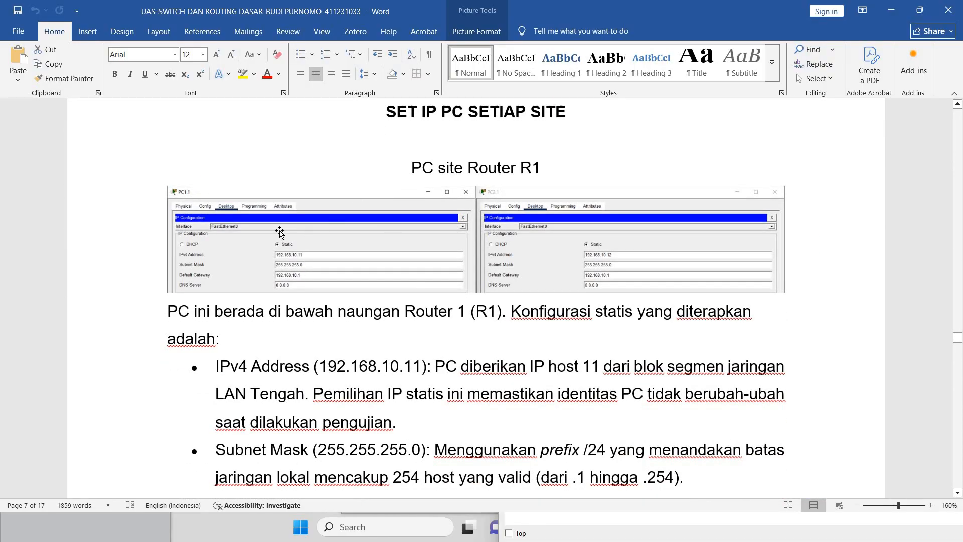
pyautogui.scroll(-14, 453, 294)
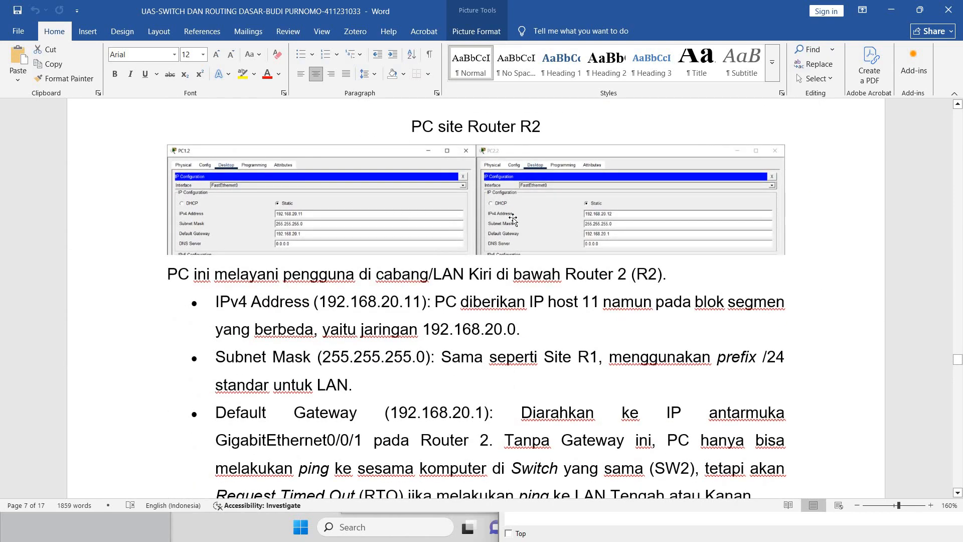
pyautogui.scroll(-6, 513, 217)
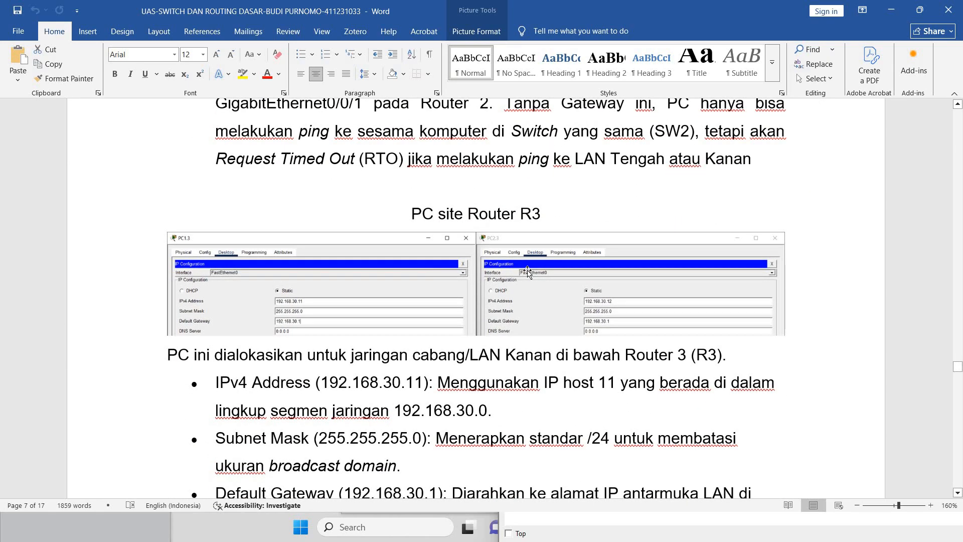
# - Minimize the exam report and switch back to the network topology in Cisco Packet Tracer
pyautogui.click(891, 10)
pyautogui.hotkey('alt', 'Tab')
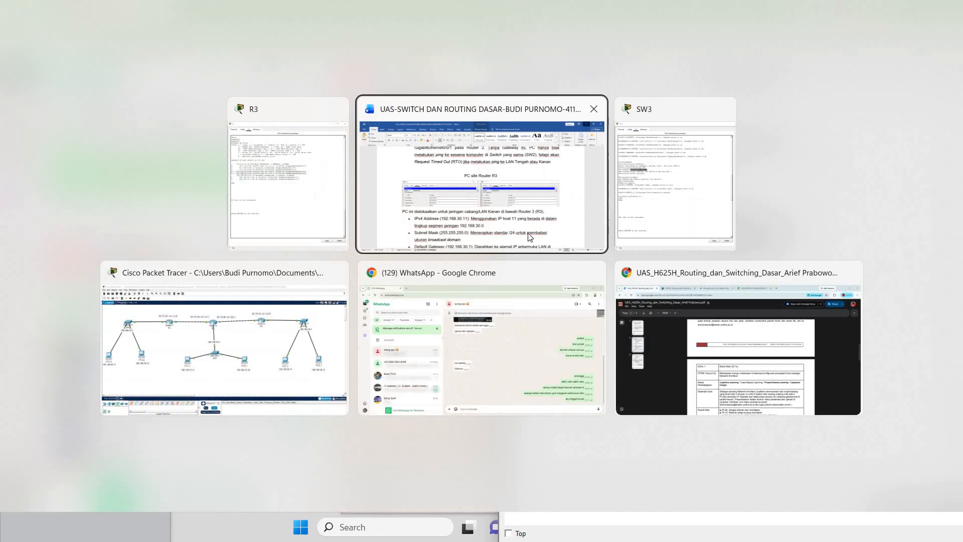
pyautogui.press('Tab')
pyautogui.press('Tab')
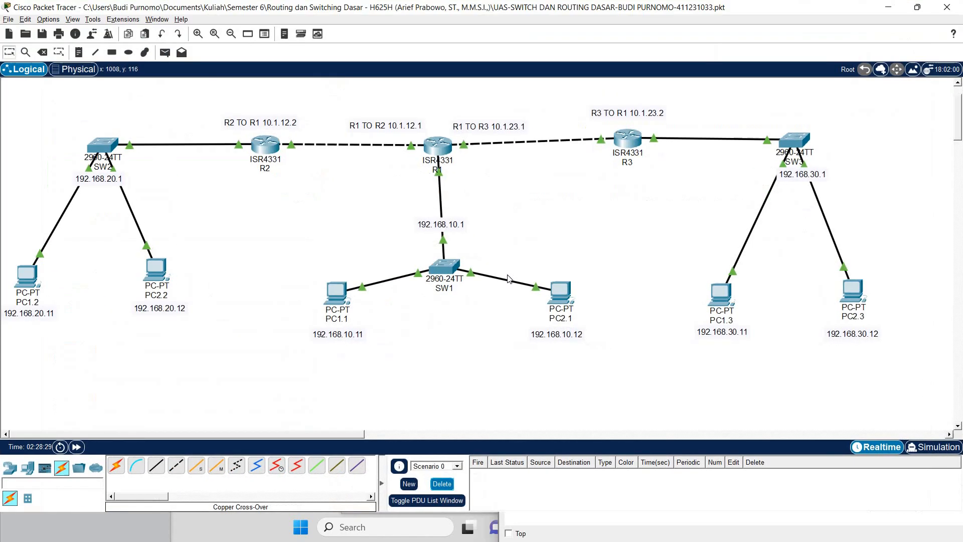